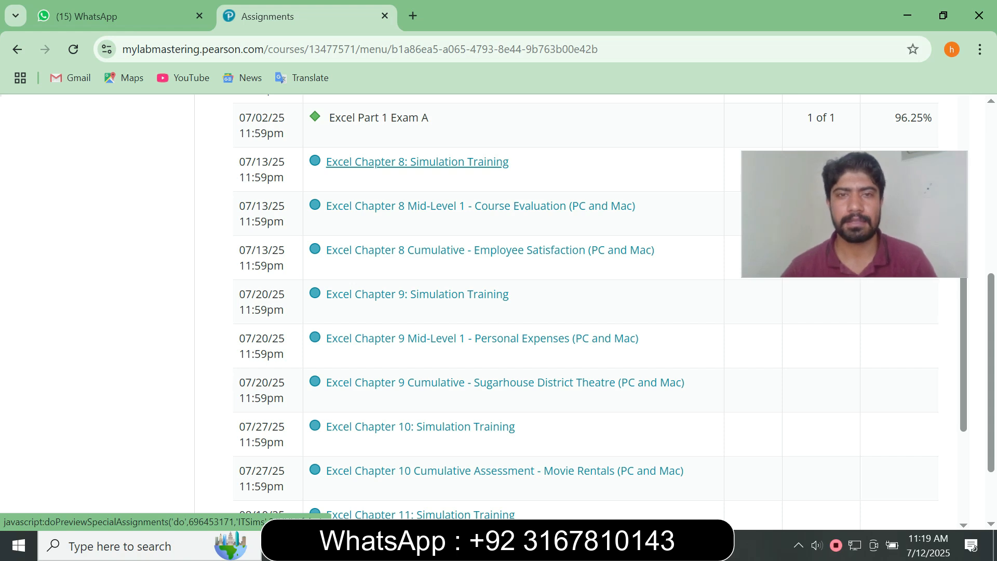
Step: Open the Excel Chapter 8: Simulation Training assignment and activate the worksheet of its first task
{"action": "left_click", "coordinate": [417, 162]}
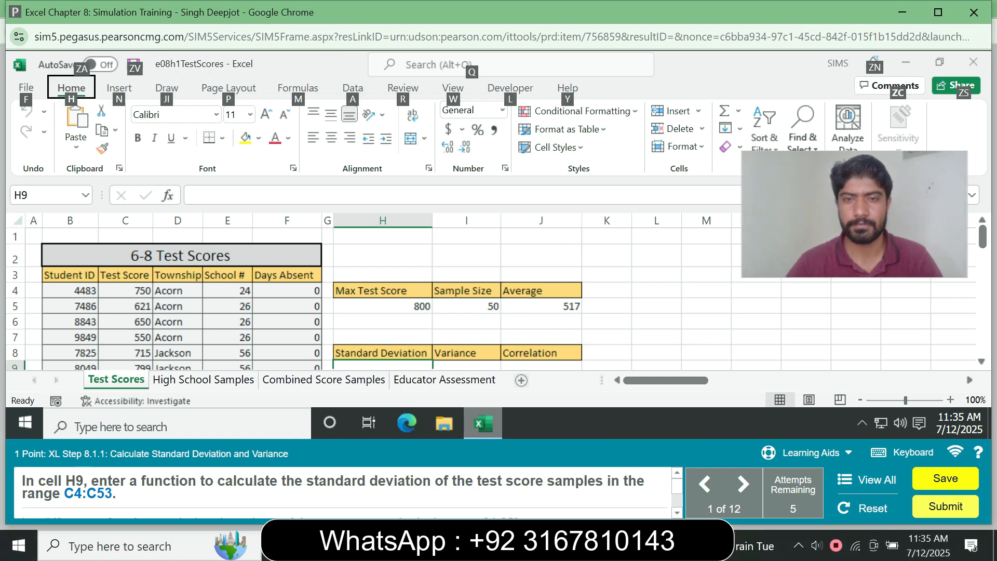
{"action": "left_click", "coordinate": [606, 337]}
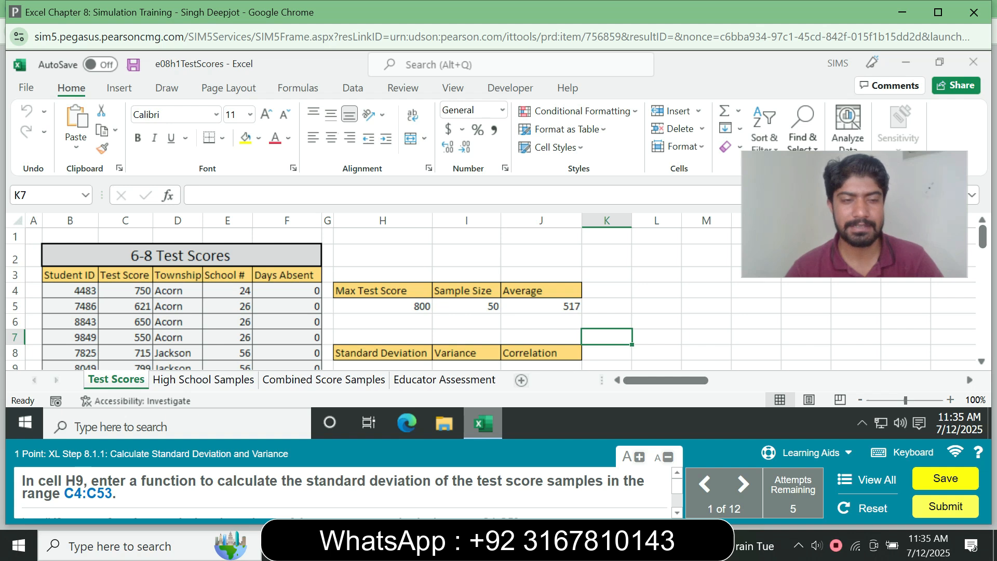
Step: Calculate the sample standard deviation of the test scores in cell H9 with =STDEV.S(C4:C53)
{"action": "left_click", "coordinate": [40, 195]}
{"action": "type", "text": "H9"}
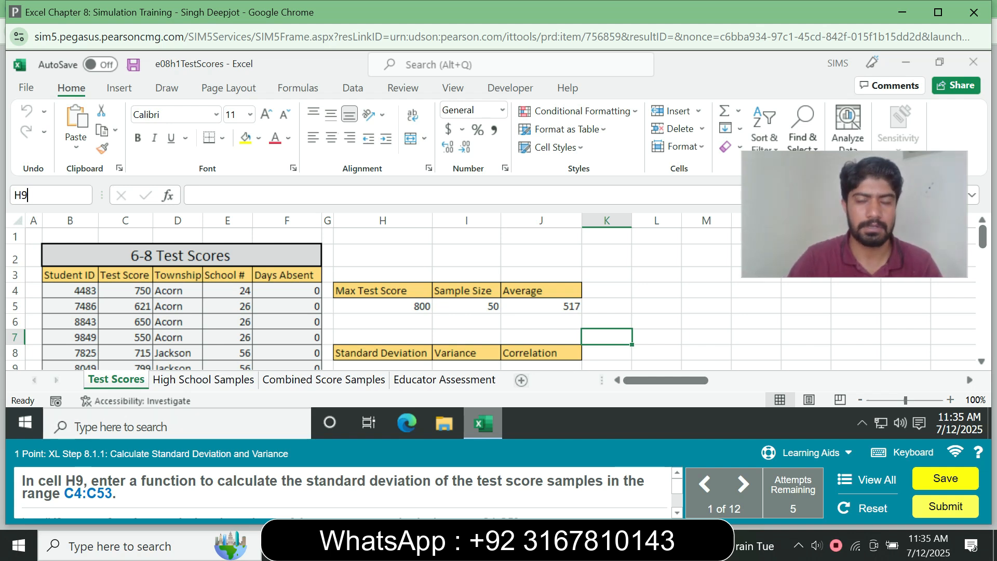
{"action": "key", "text": "Return"}
{"action": "type", "text": "="}
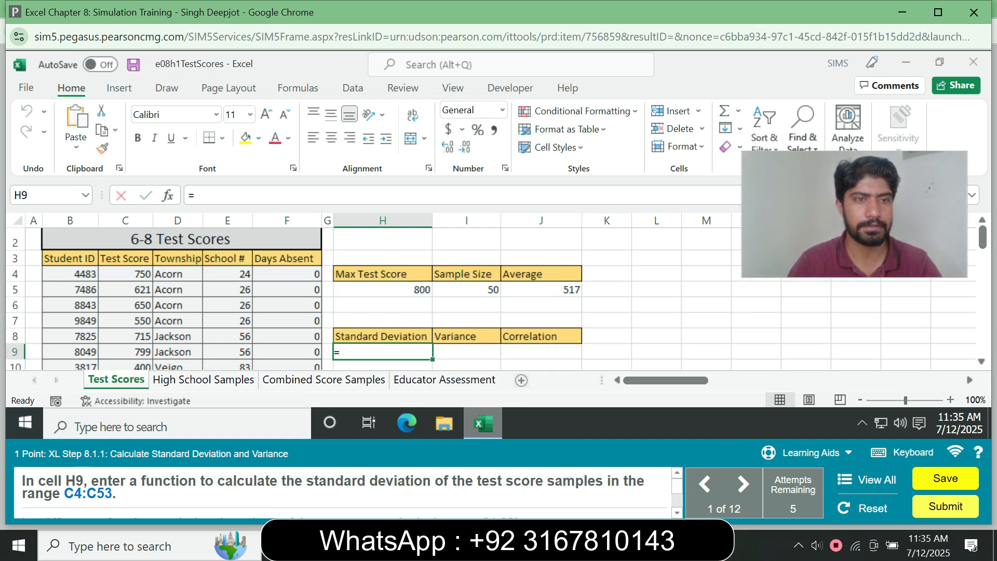
{"action": "type", "text": "s"}
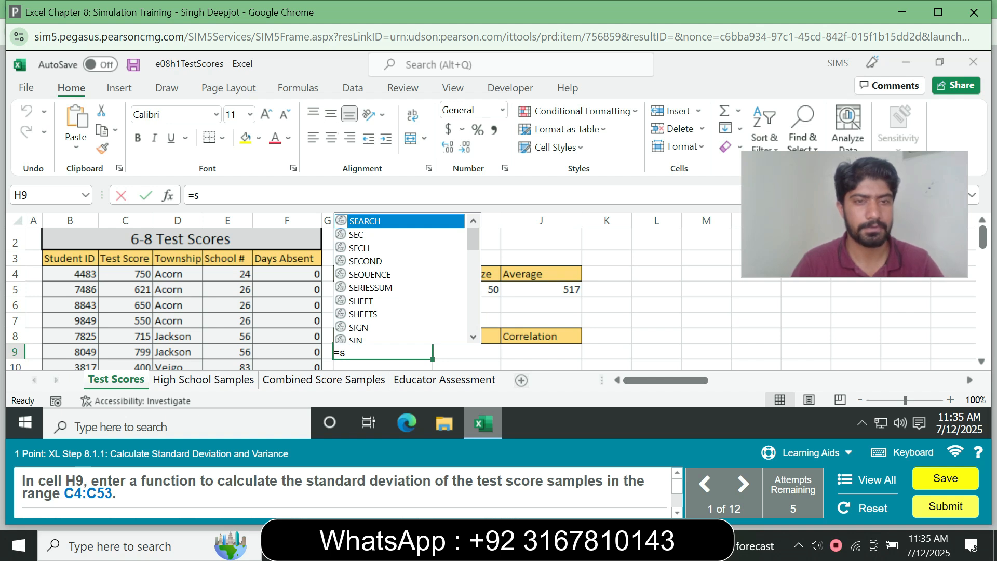
{"action": "type", "text": "td"}
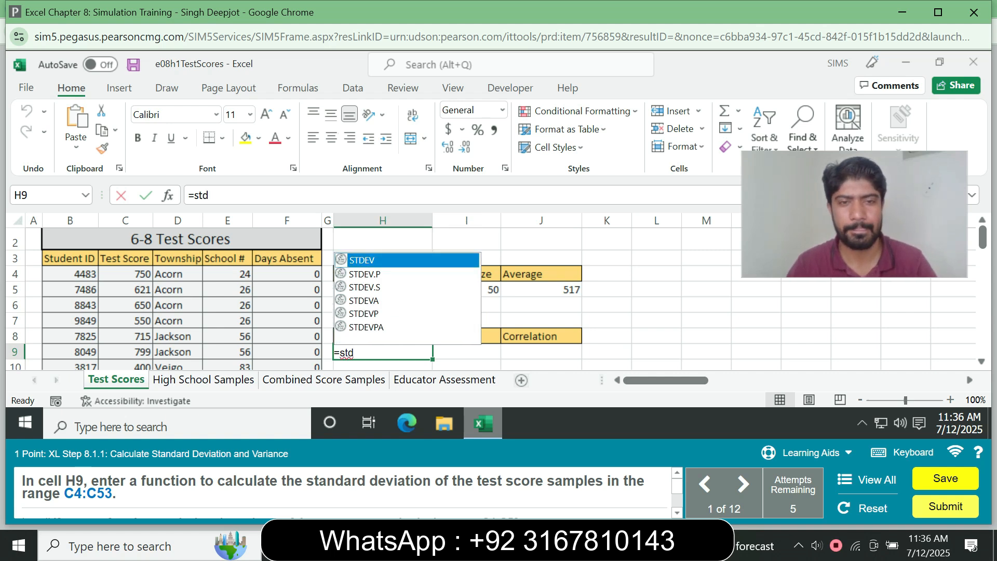
{"action": "key", "text": "Down"}
{"action": "key", "text": "Down"}
{"action": "key", "text": "Tab"}
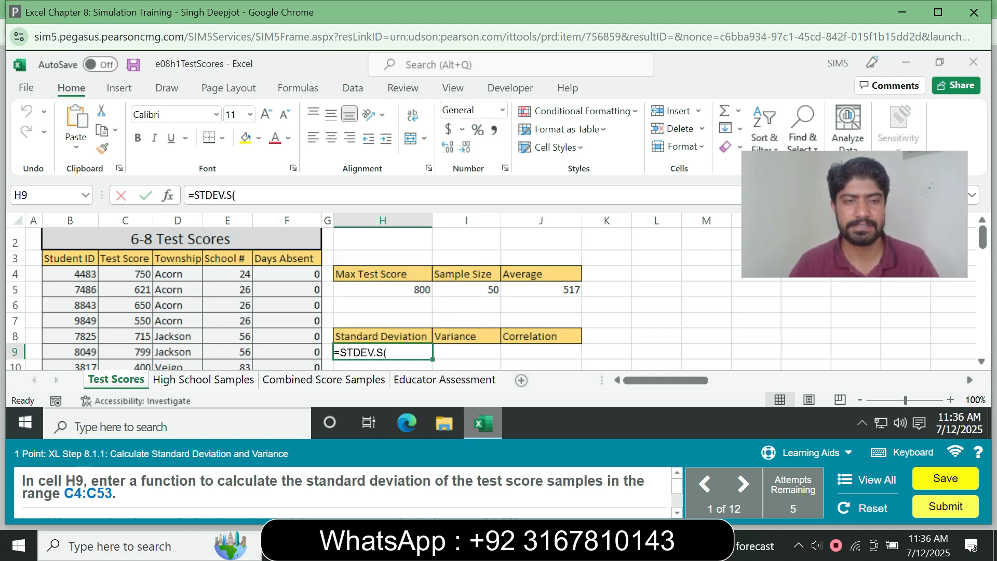
{"action": "type", "text": "C4:C53"}
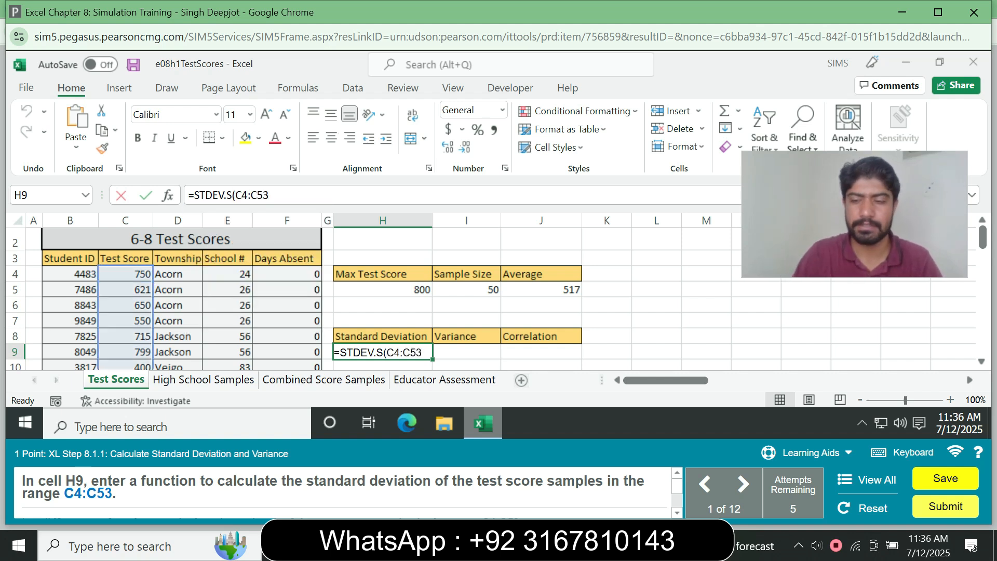
{"action": "type", "text": ")"}
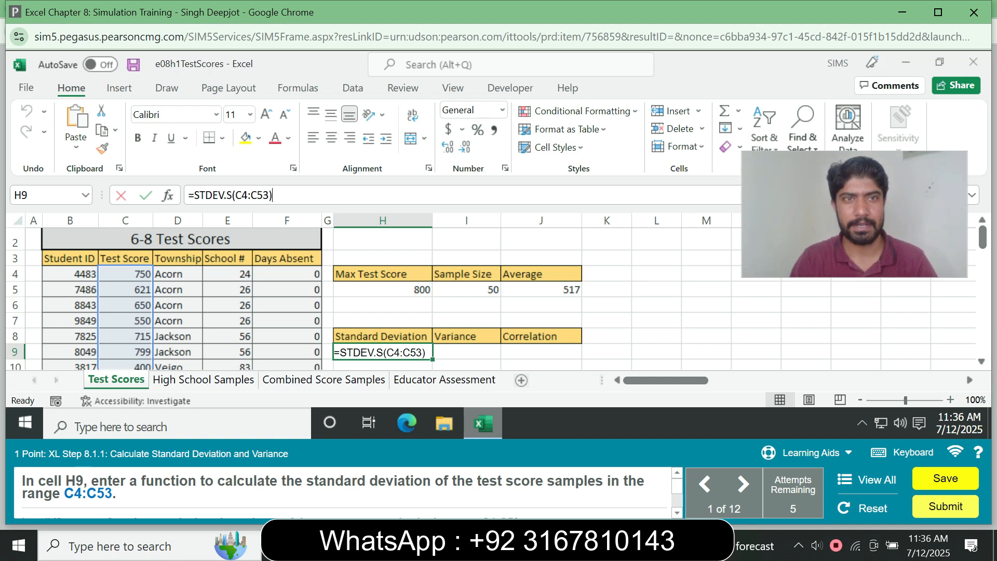
{"action": "key", "text": "Return"}
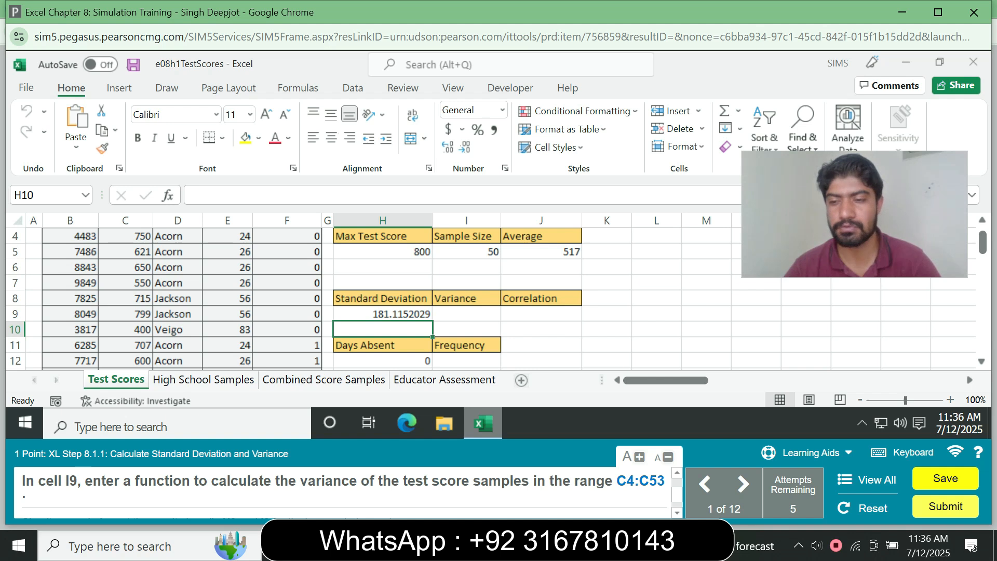
Step: Calculate the sample variance of the test scores in cell I9 with =VAR.S(C4:C53)
{"action": "left_click", "coordinate": [44, 195]}
{"action": "type", "text": "I9"}
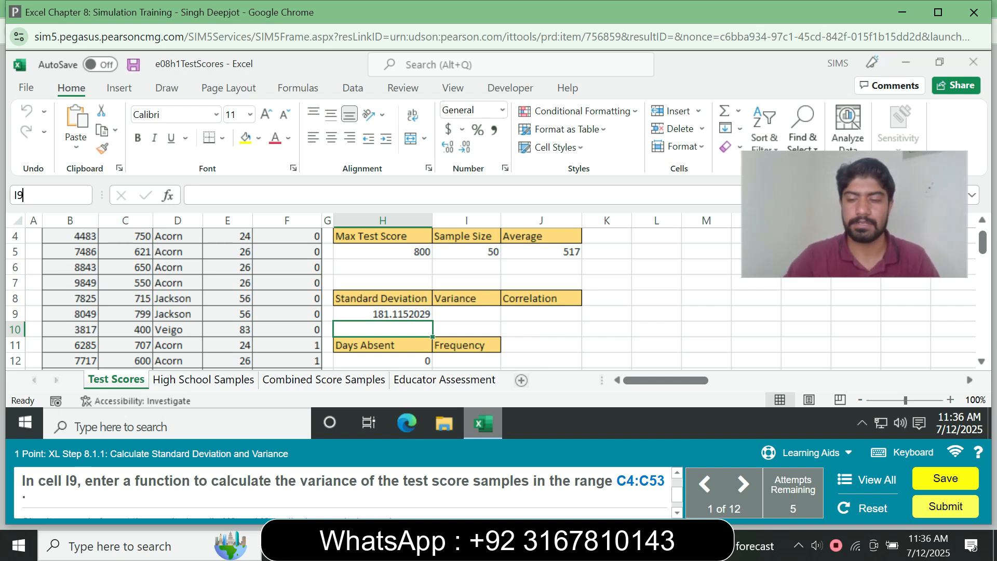
{"action": "key", "text": "Return"}
{"action": "type", "text": "="}
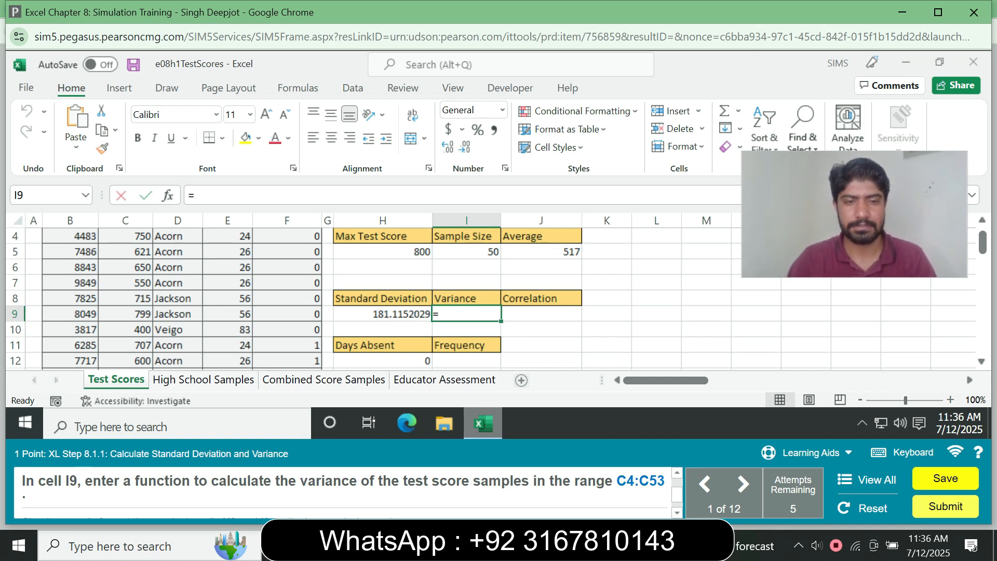
{"action": "type", "text": "var"}
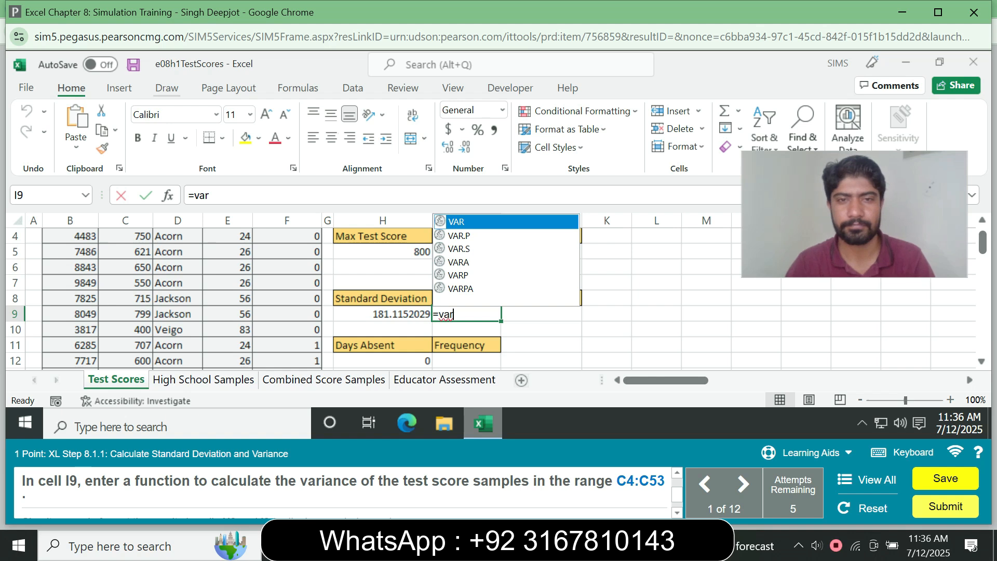
{"action": "key", "text": "Down"}
{"action": "key", "text": "Down"}
{"action": "key", "text": "Tab"}
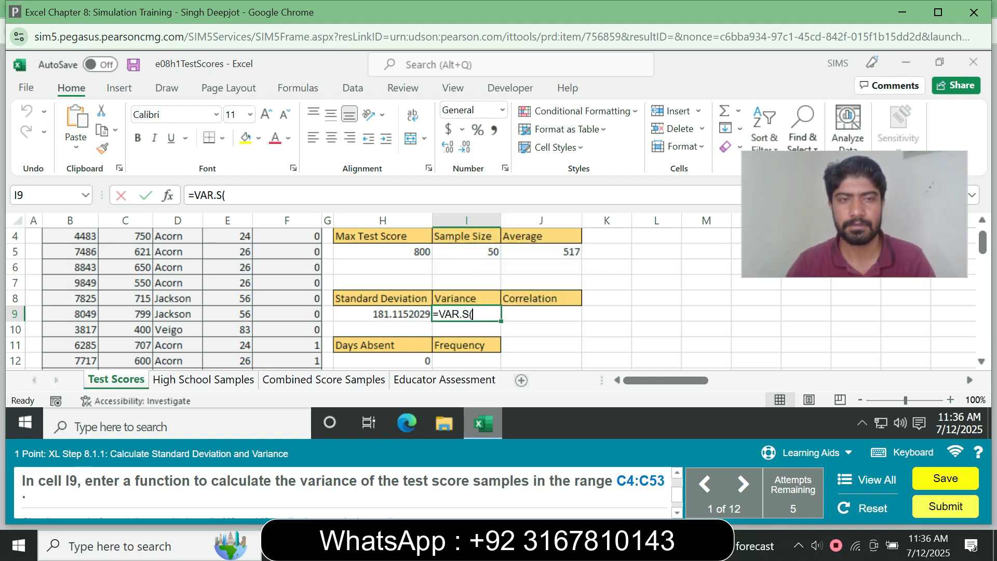
{"action": "type", "text": "C4"}
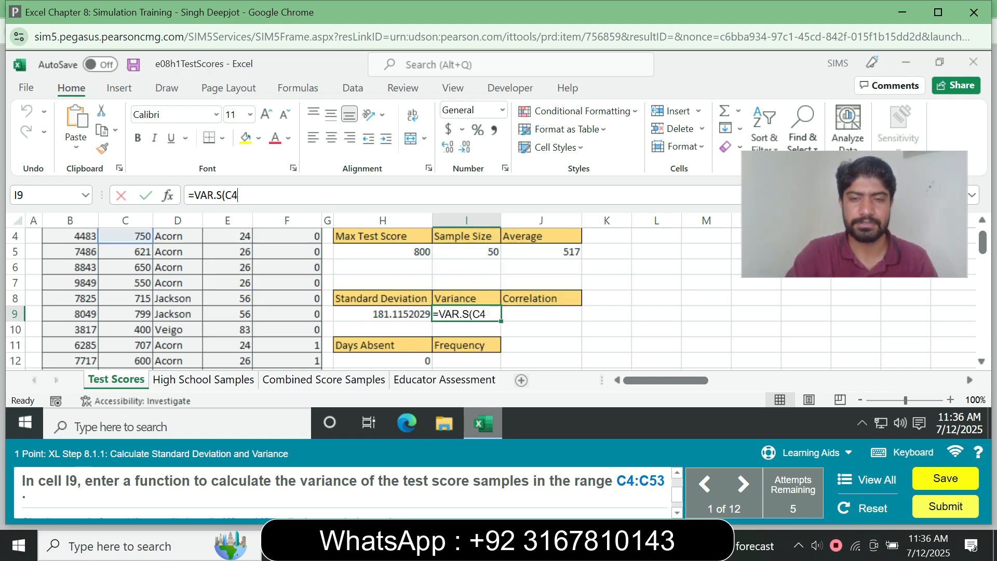
{"action": "type", "text": ":C53)"}
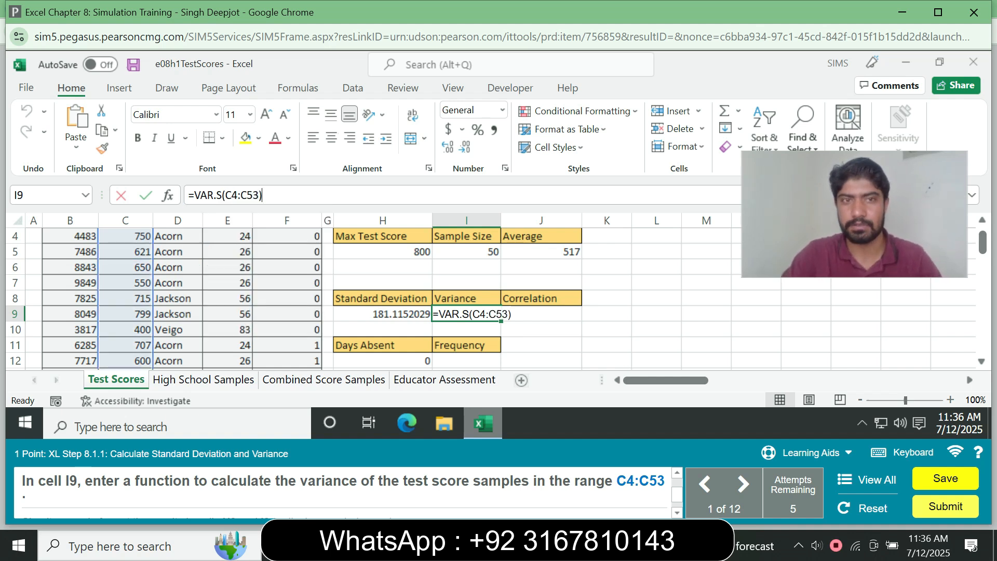
{"action": "key", "text": "Return"}
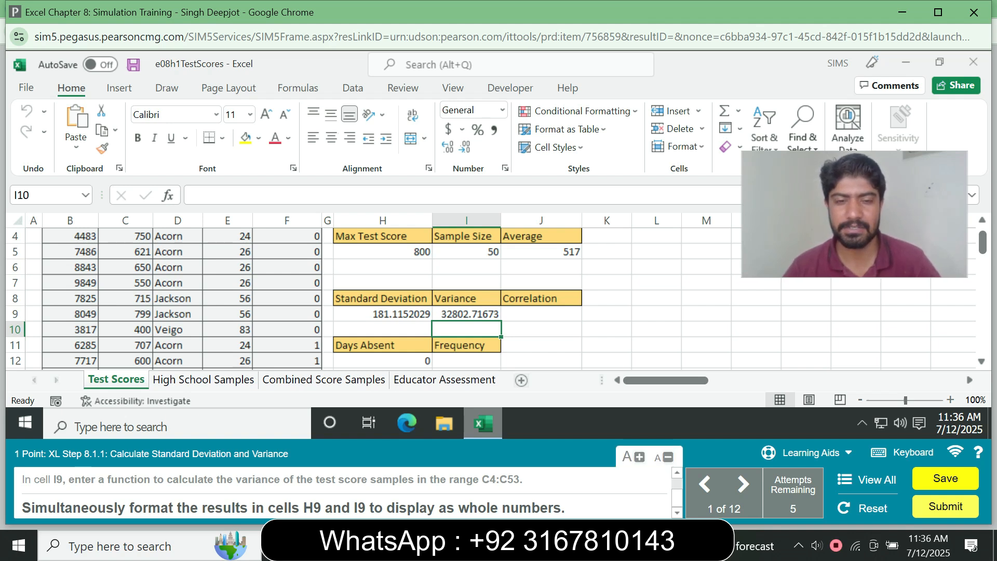
Step: Format the results in H9:I9 together as whole numbers with no decimal places
{"action": "left_click", "coordinate": [383, 314]}
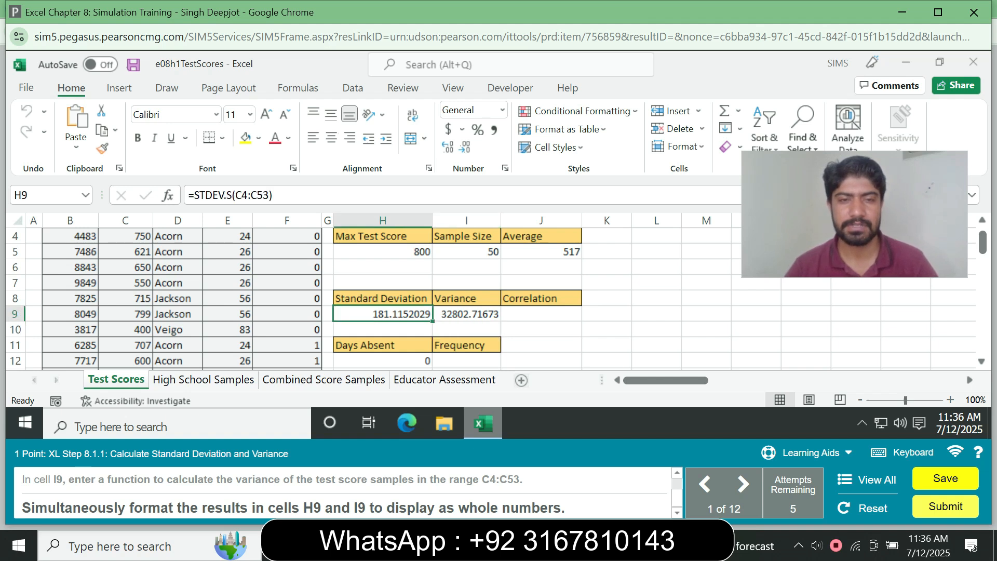
{"action": "left_click_drag", "start_coordinate": [382, 314], "coordinate": [466, 314]}
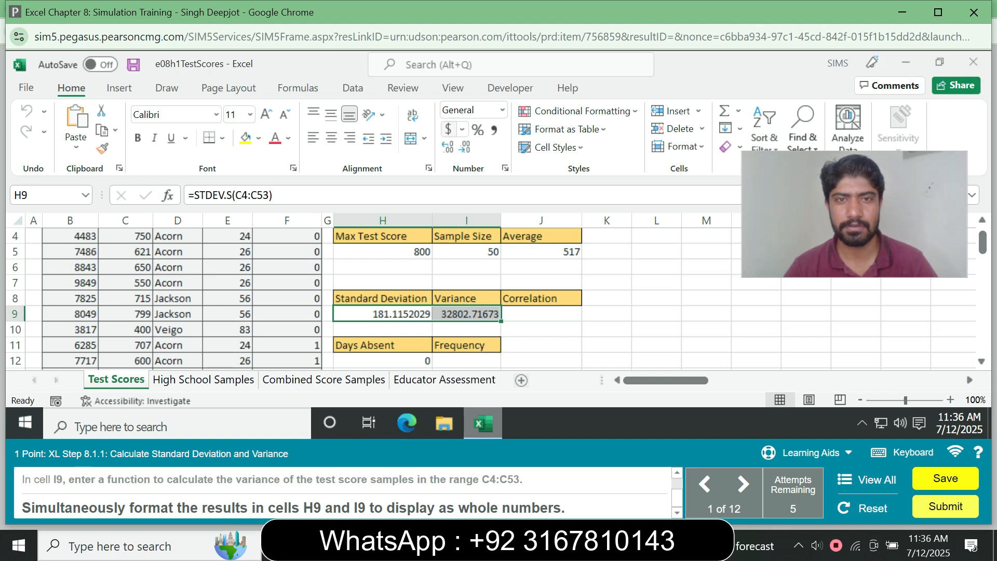
{"action": "left_click", "coordinate": [465, 148]}
{"action": "left_click", "coordinate": [465, 148]}
{"action": "left_click", "coordinate": [465, 148]}
{"action": "left_click", "coordinate": [464, 147]}
{"action": "left_click", "coordinate": [465, 148]}
{"action": "left_click", "coordinate": [464, 148]}
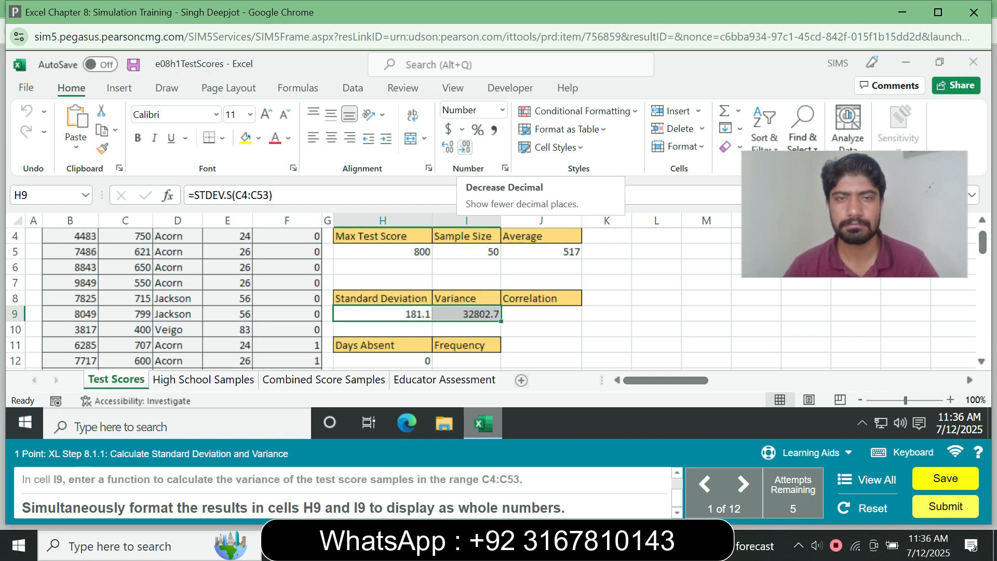
{"action": "left_click", "coordinate": [464, 147]}
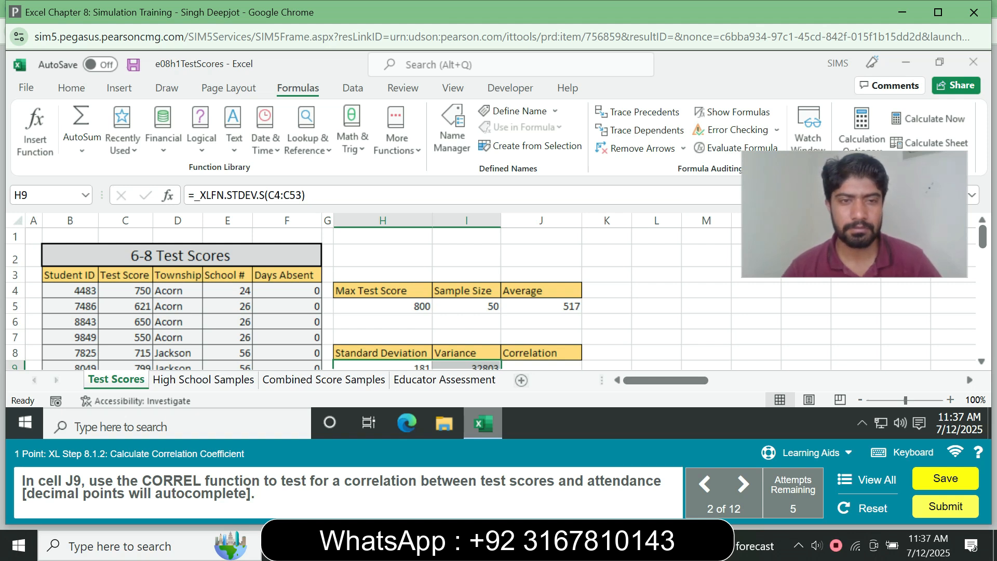
Step: Select cell J9 under the Correlation heading on the Test Scores sheet
{"action": "left_click", "coordinate": [541, 322]}
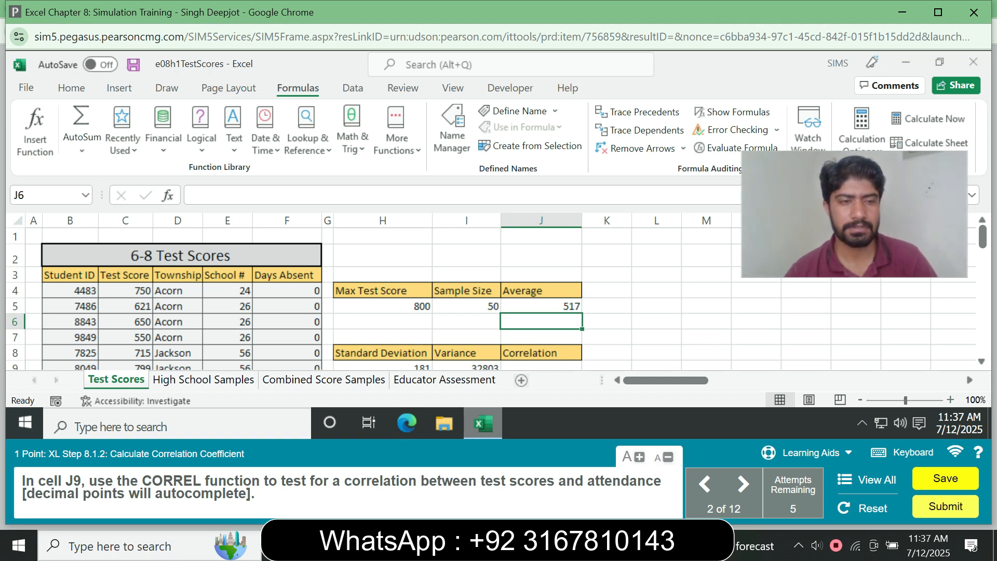
{"action": "left_click", "coordinate": [43, 196]}
{"action": "type", "text": "j9"}
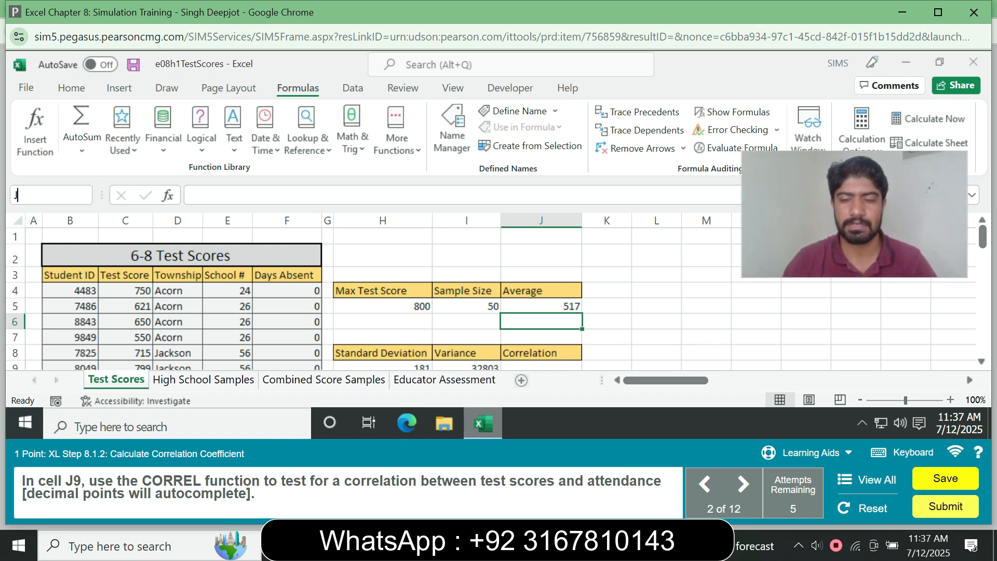
{"action": "key", "text": "Return"}
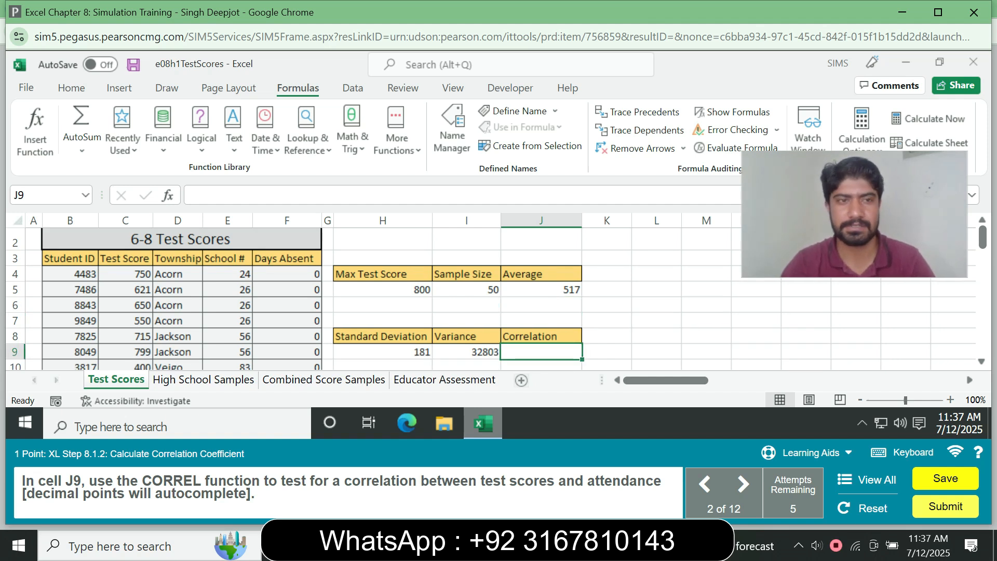
Step: Try to build a CORREL formula in J9 with the test scores C4:C53 as its first array
{"action": "type", "text": "=core"}
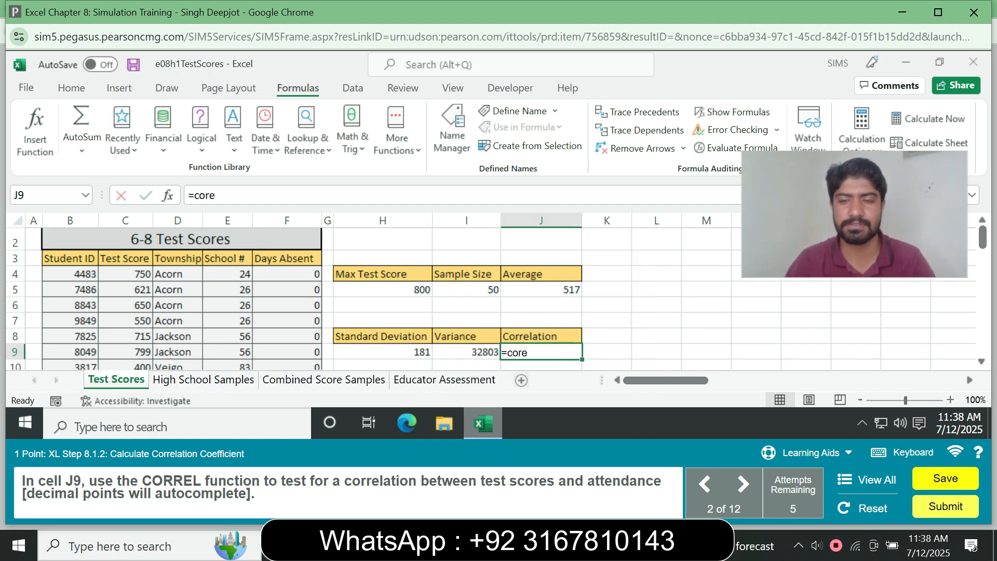
{"action": "key", "text": "BackSpace"}
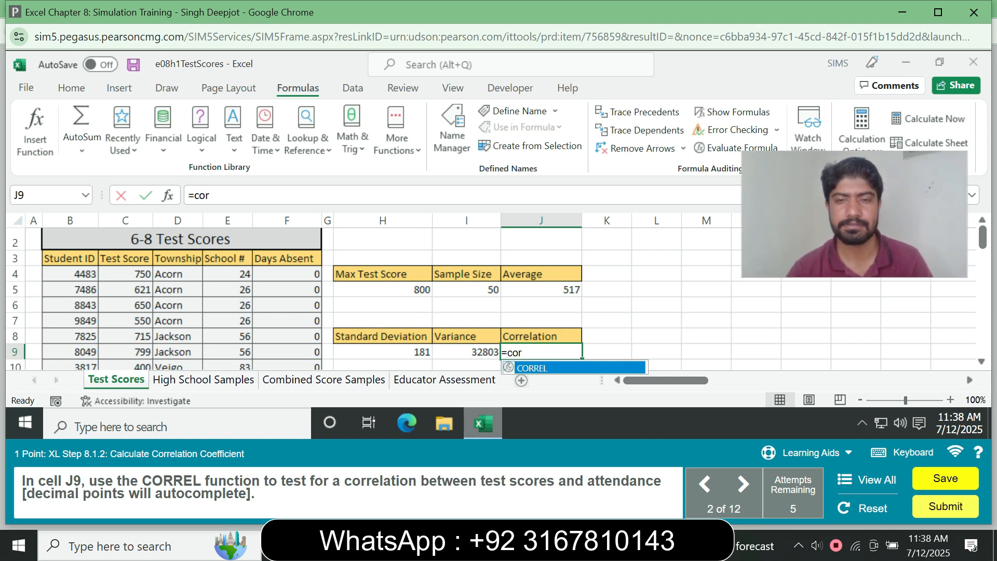
{"action": "key", "text": "Tab"}
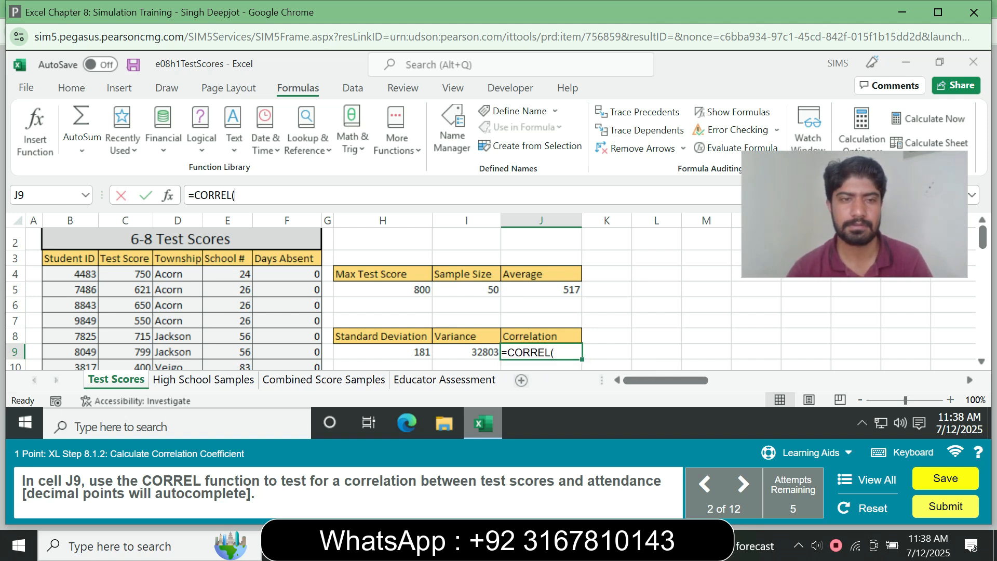
{"action": "left_click_drag", "start_coordinate": [125, 274], "coordinate": [126, 346]}
{"action": "type", "text": ","}
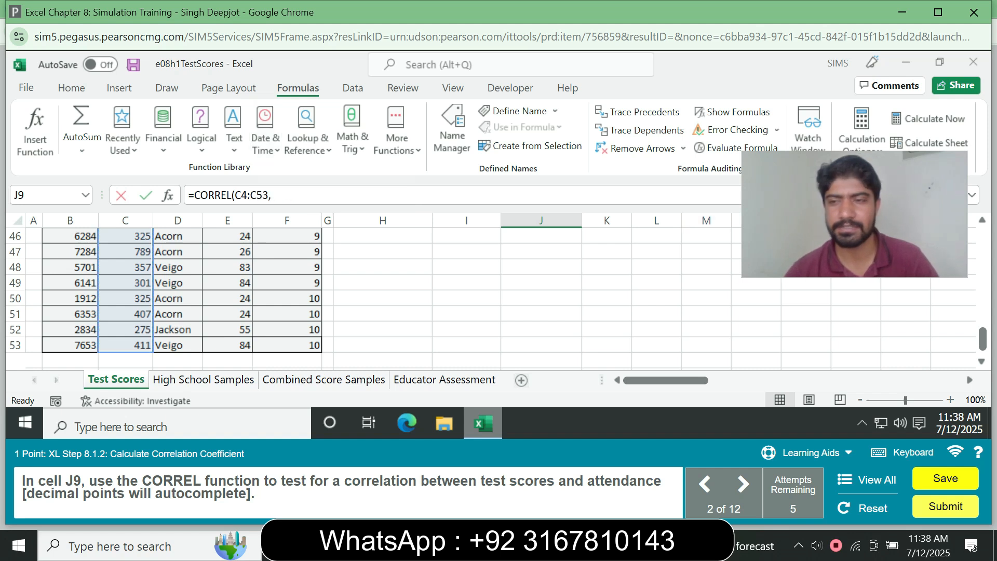
{"action": "left_click_drag", "start_coordinate": [983, 339], "coordinate": [983, 237]}
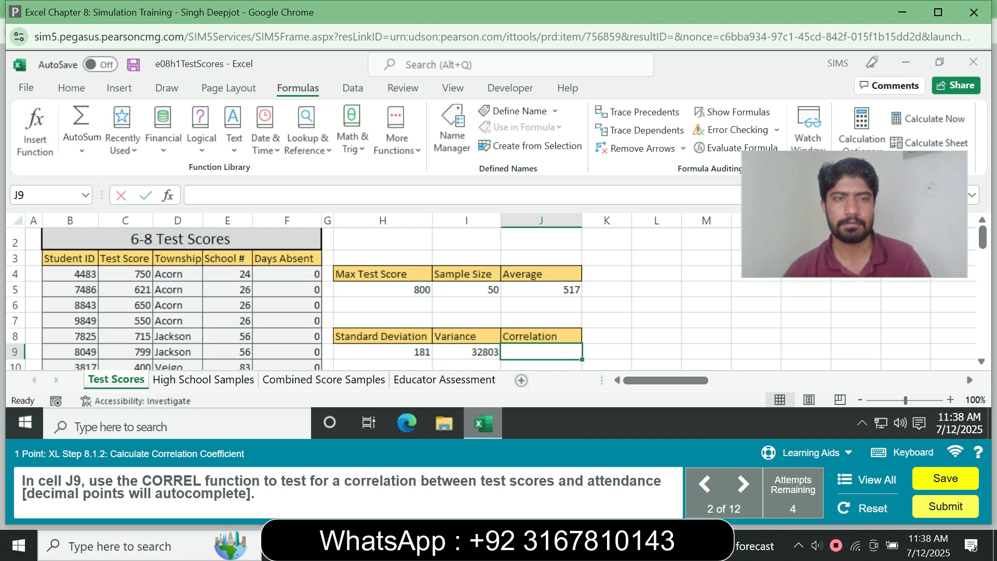
Step: Enter =CORREL(C4:C53,F4:F53) in J9 to correlate test scores with days absent
{"action": "type", "text": "=CORREL(C4:C53,F4:F53)"}
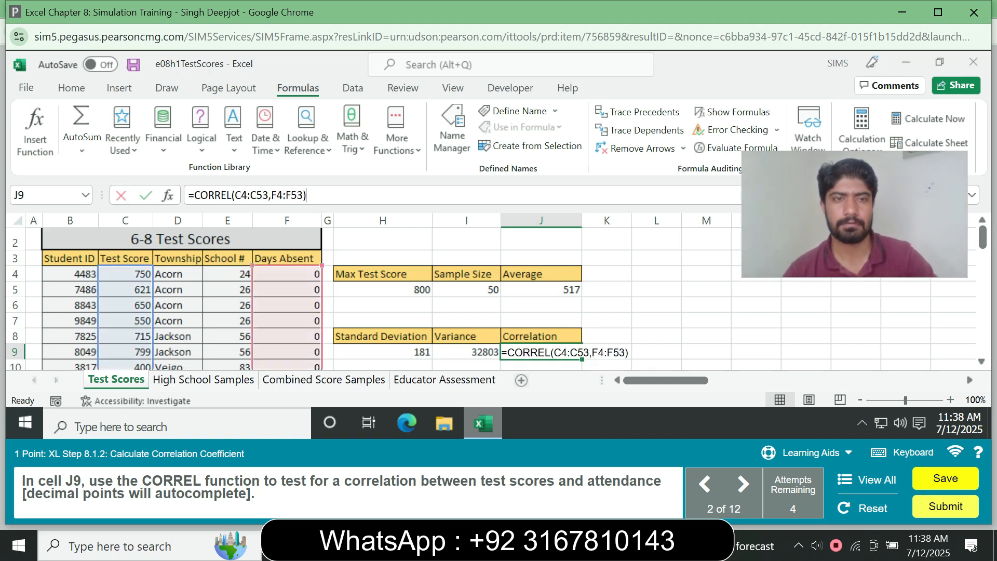
{"action": "key", "text": "Return"}
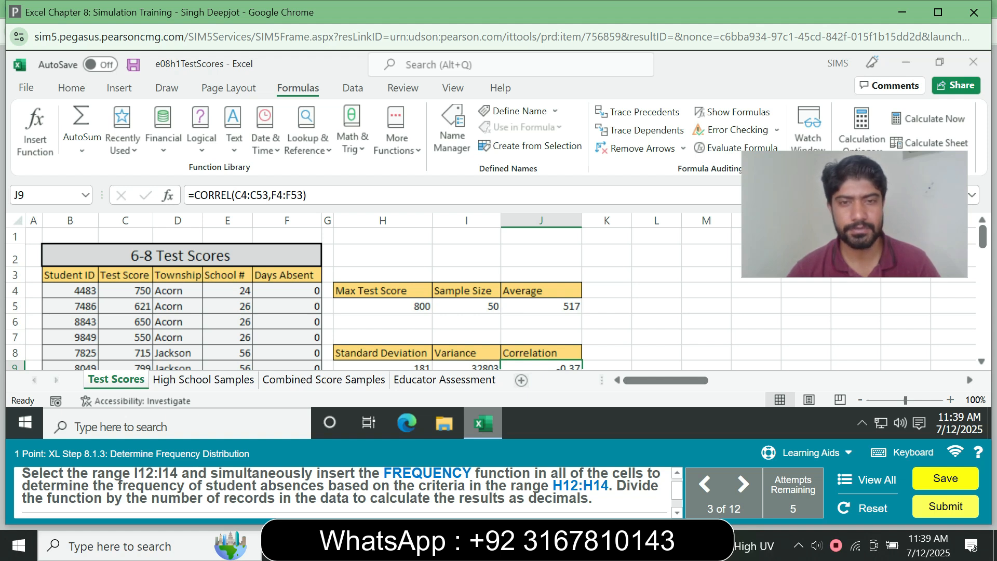
{"action": "left_click", "coordinate": [467, 236]}
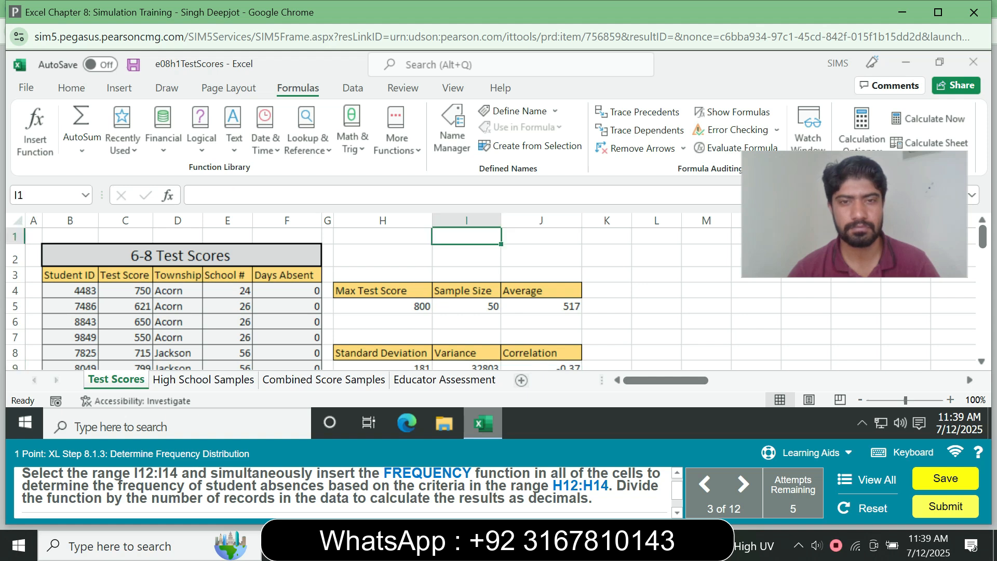
{"action": "left_click", "coordinate": [466, 255]}
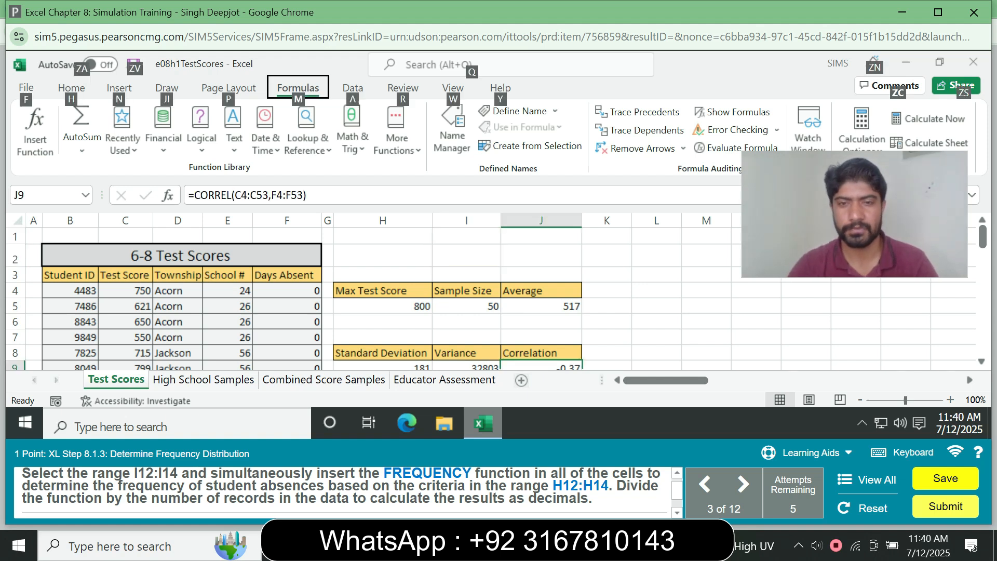
{"action": "left_click", "coordinate": [542, 290]}
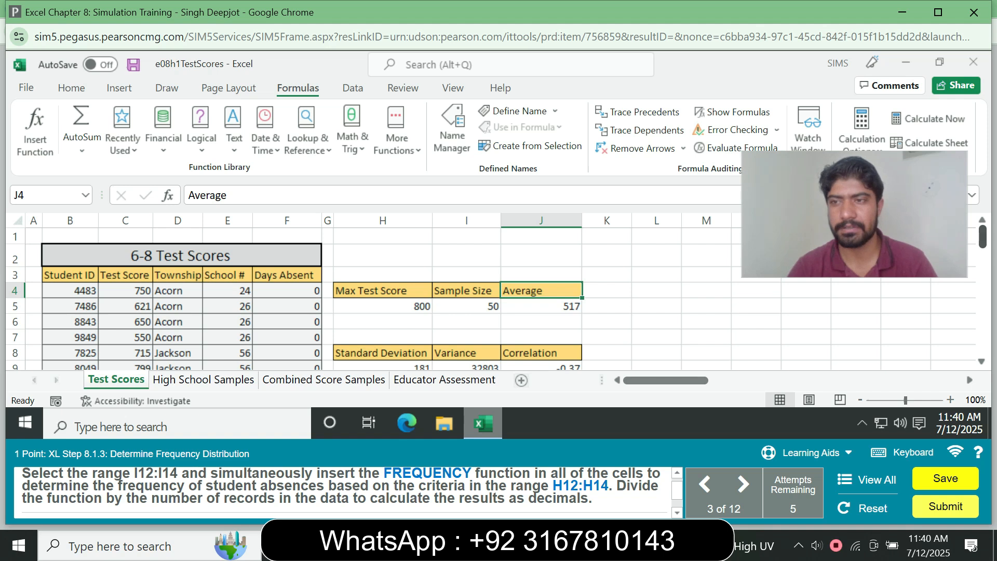
Step: Begin a FREQUENCY formula for I12:I14 under the Frequency heading, using the days absent in F4:F53 as the data array
{"action": "scroll", "coordinate": [364, 296], "scroll_direction": "down", "scroll_amount": 1}
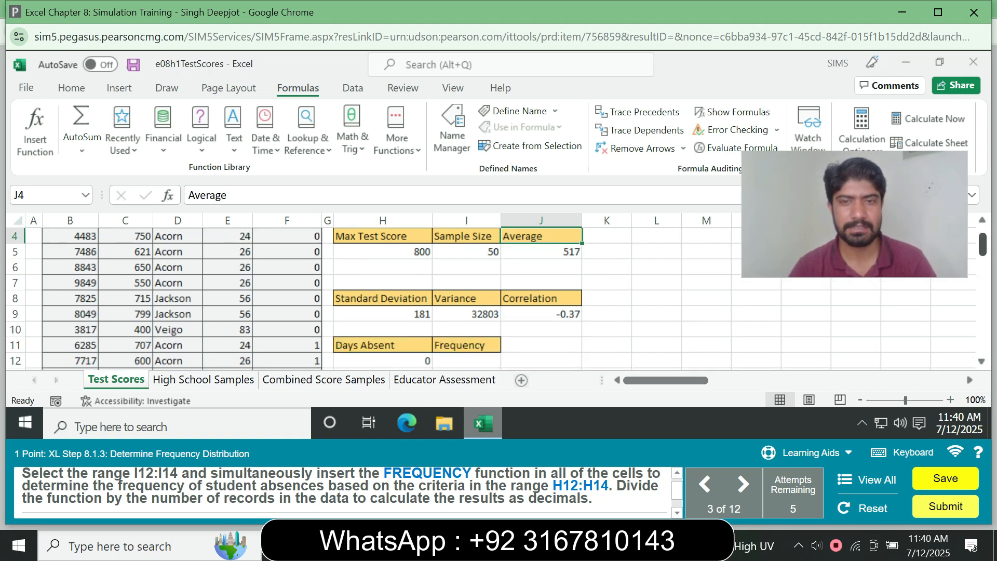
{"action": "scroll", "coordinate": [466, 296], "scroll_direction": "down", "scroll_amount": 2}
{"action": "left_click", "coordinate": [467, 283]}
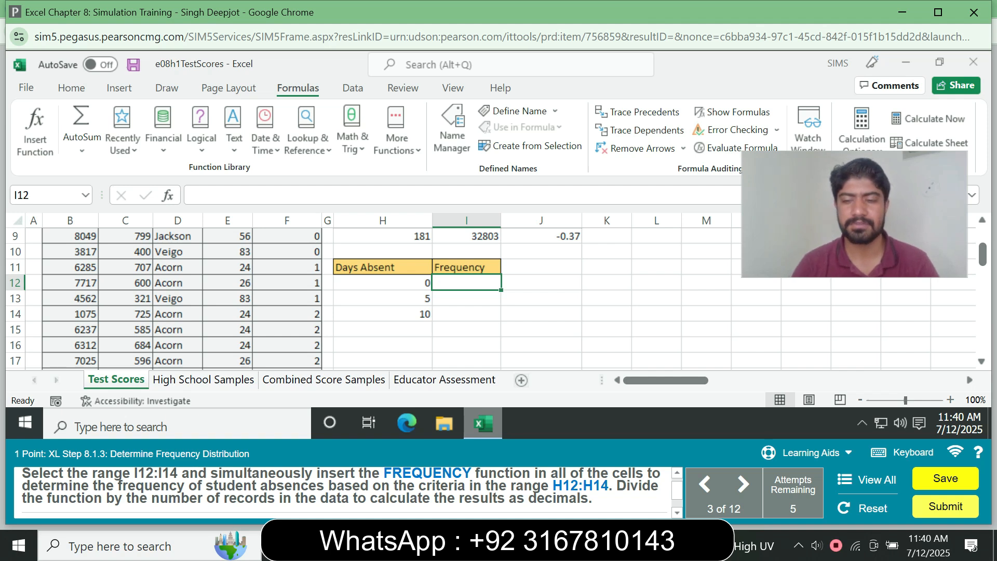
{"action": "type", "text": "=fre"}
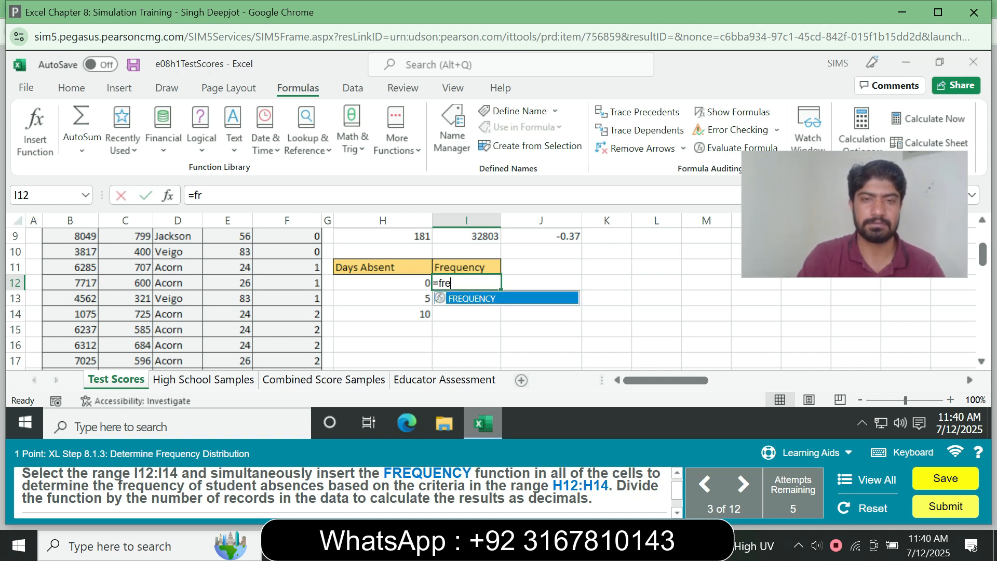
{"action": "key", "text": "Tab"}
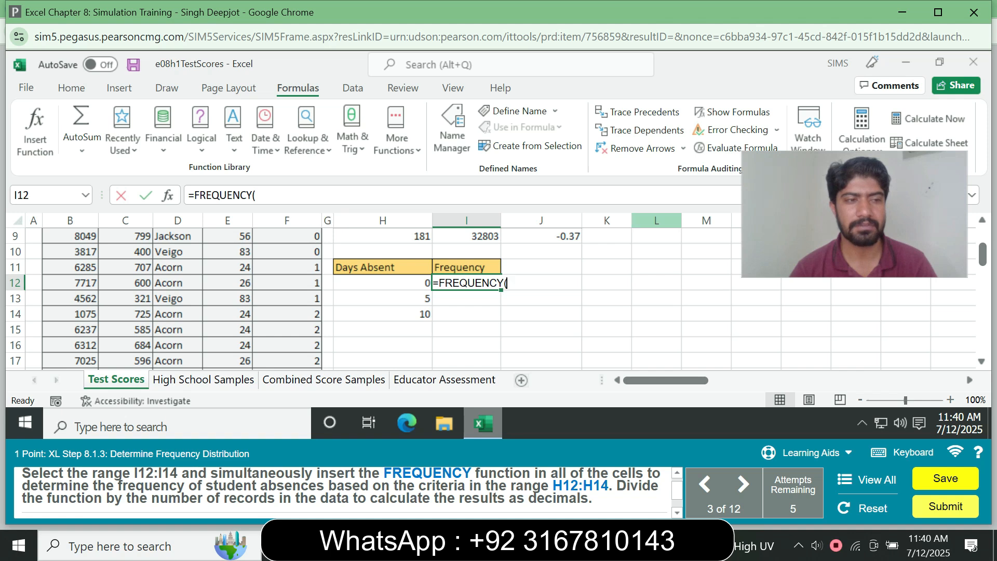
{"action": "scroll", "coordinate": [364, 298], "scroll_direction": "up", "scroll_amount": 3}
{"action": "left_click_drag", "start_coordinate": [288, 291], "coordinate": [289, 361]}
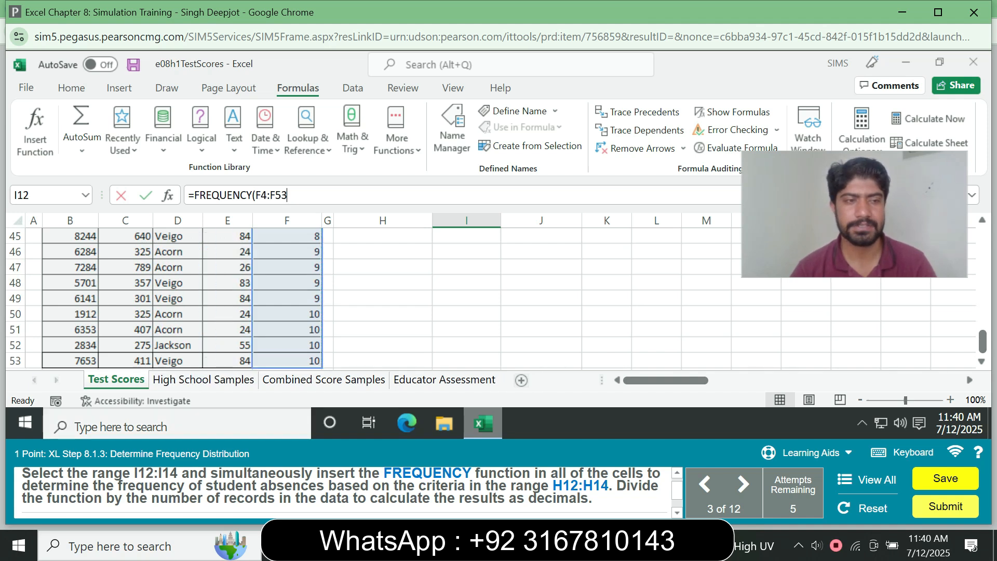
Step: Complete the formula with bins H12:H14, divide it by 50, and enter =FREQUENCY(F4:F53,H12:H14)/50 as an array formula
{"action": "type", "text": ","}
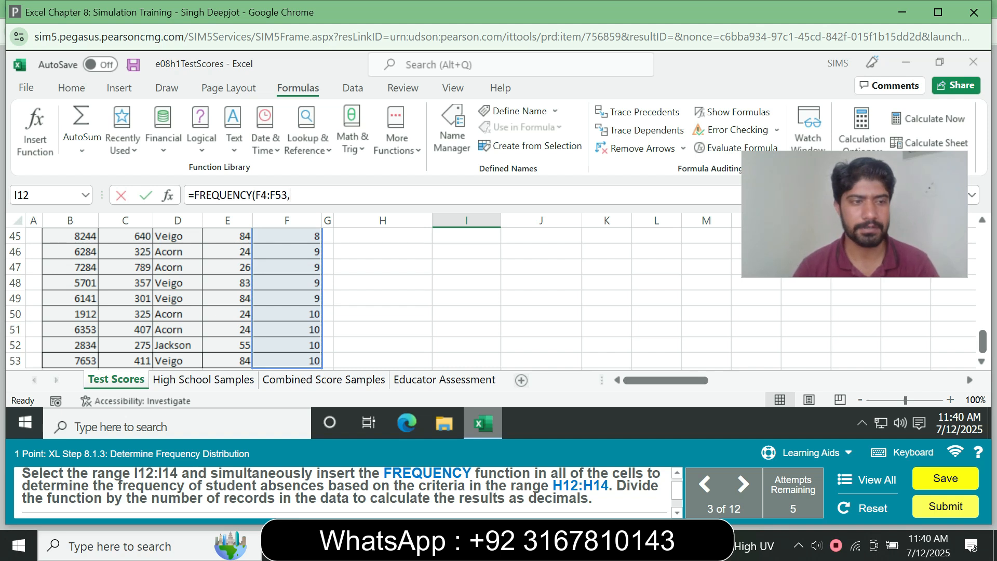
{"action": "type", "text": "H"}
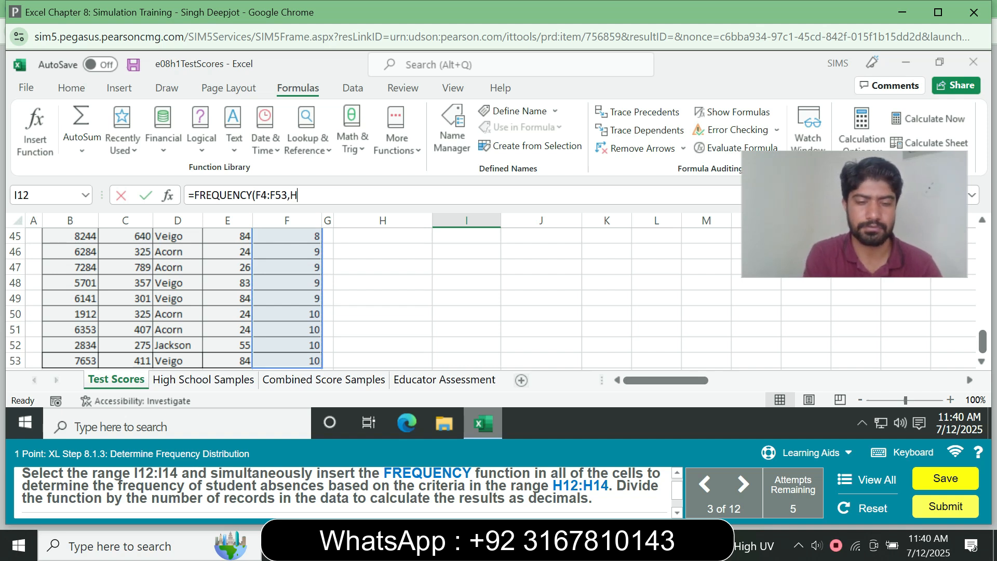
{"action": "type", "text": "12"}
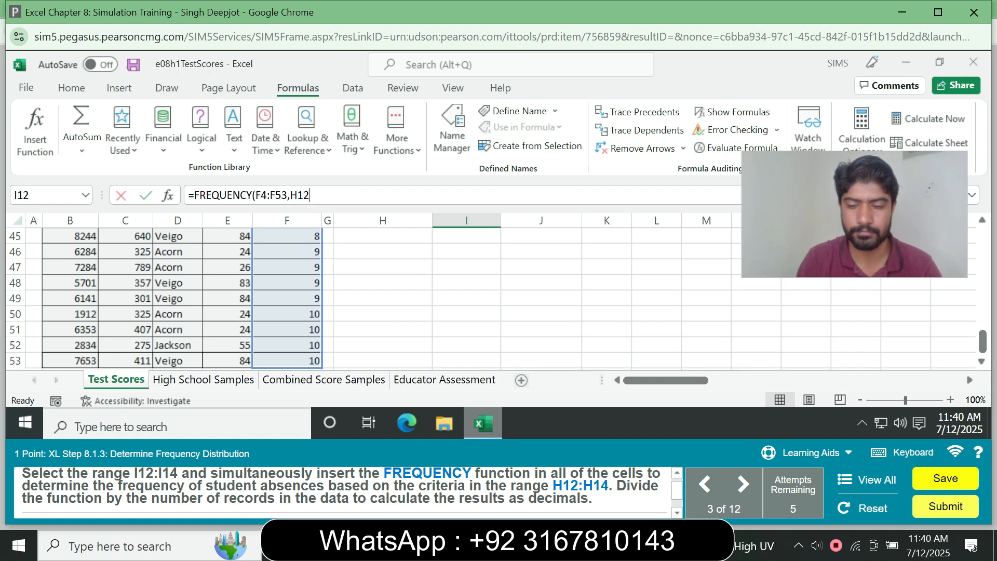
{"action": "type", "text": ":H1"}
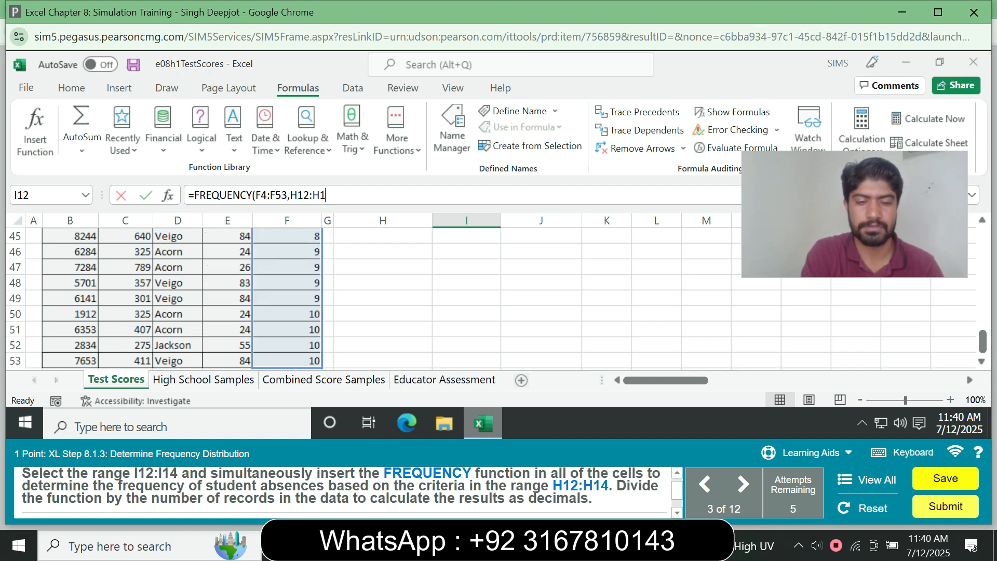
{"action": "type", "text": "4)/50"}
{"action": "key", "text": "ctrl+shift+Return"}
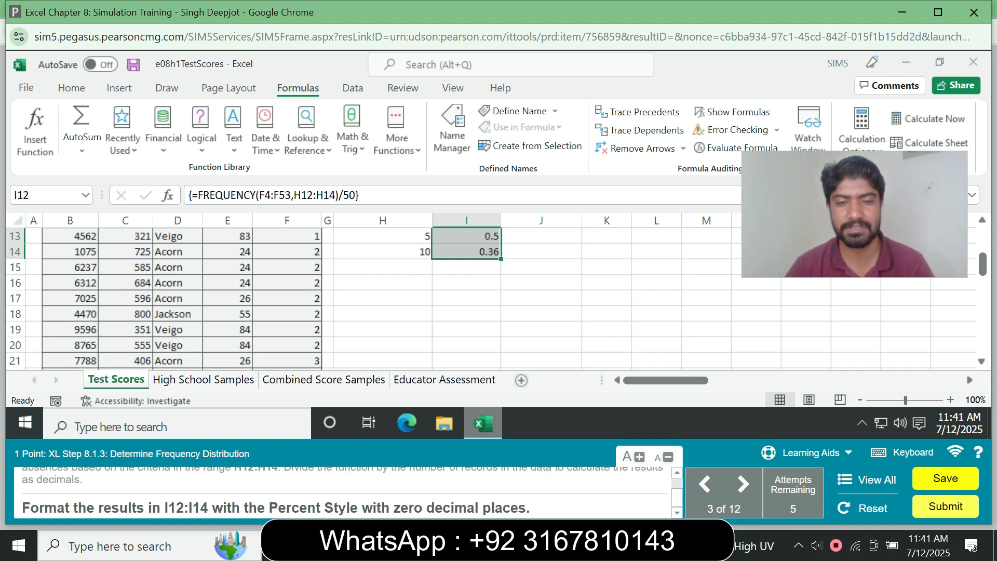
Step: Format the frequency results in I12:I14 with the Percent Style and zero decimal places
{"action": "left_click", "coordinate": [32, 194]}
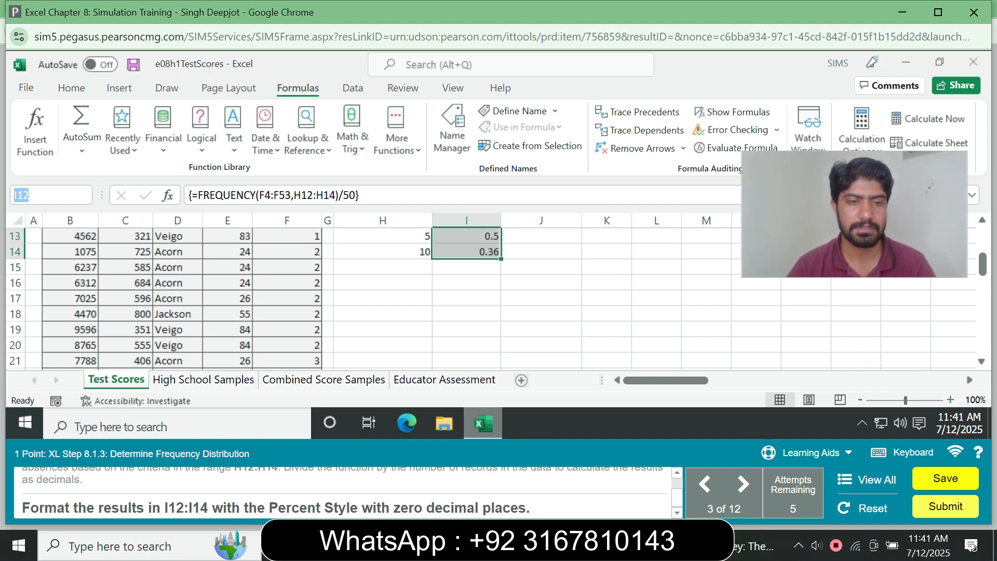
{"action": "type", "text": "I1"}
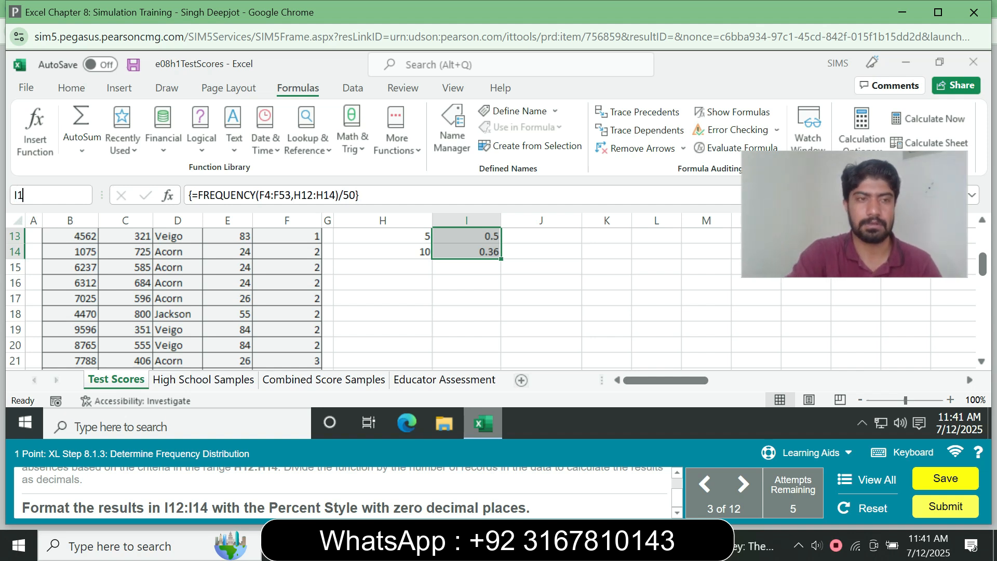
{"action": "type", "text": "2:"}
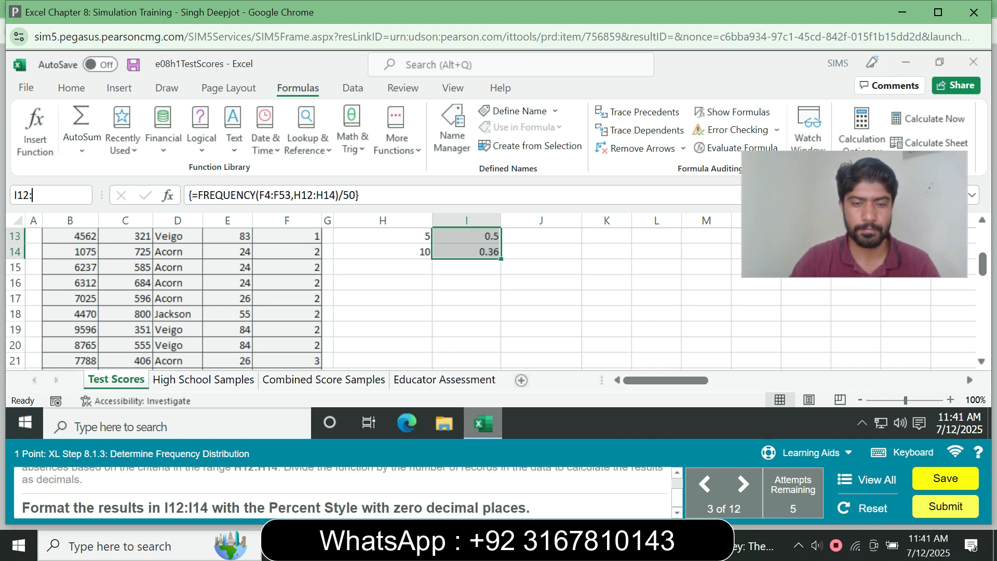
{"action": "type", "text": "I14"}
{"action": "key", "text": "Return"}
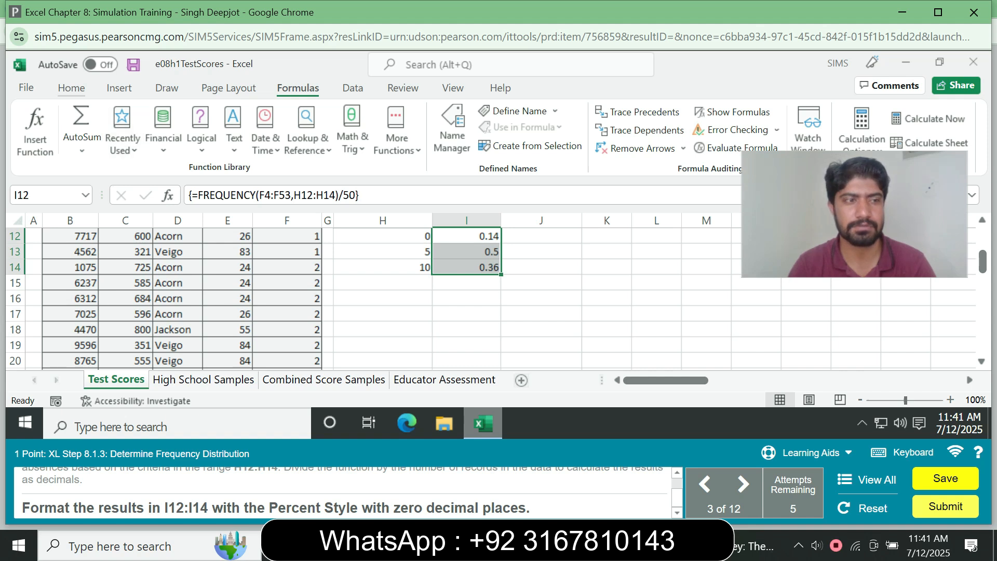
{"action": "left_click", "coordinate": [71, 88]}
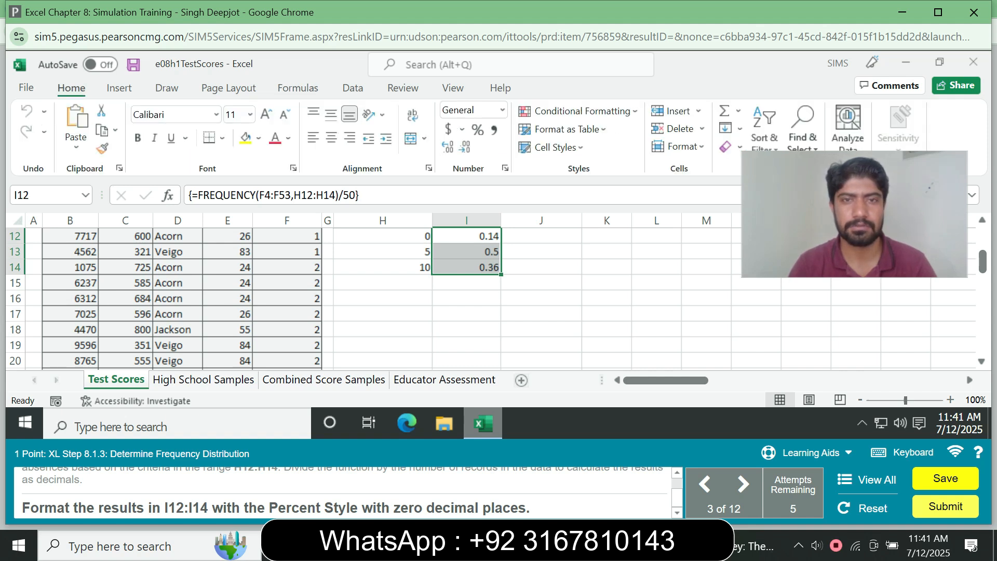
{"action": "left_click", "coordinate": [477, 130]}
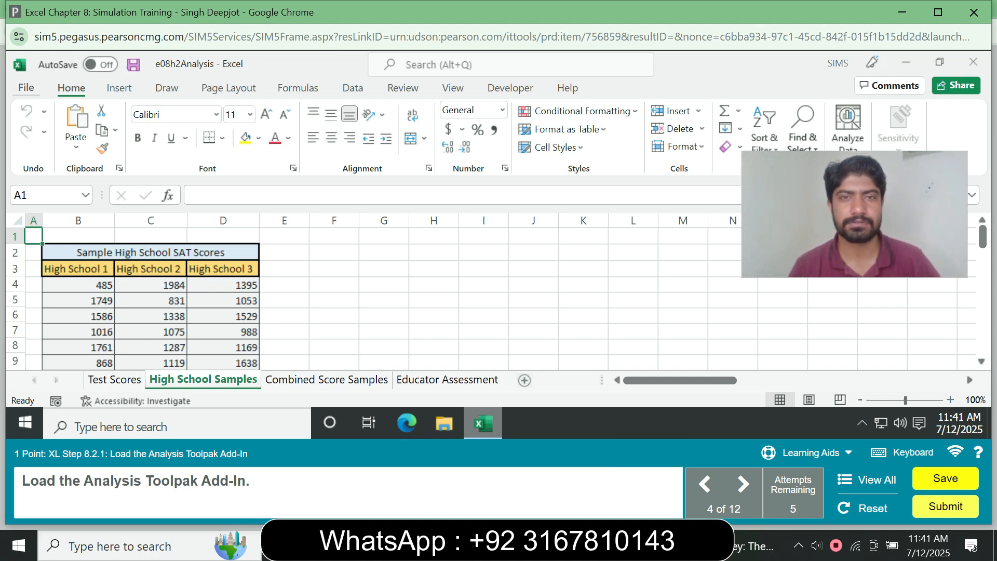
{"action": "left_click", "coordinate": [353, 88]}
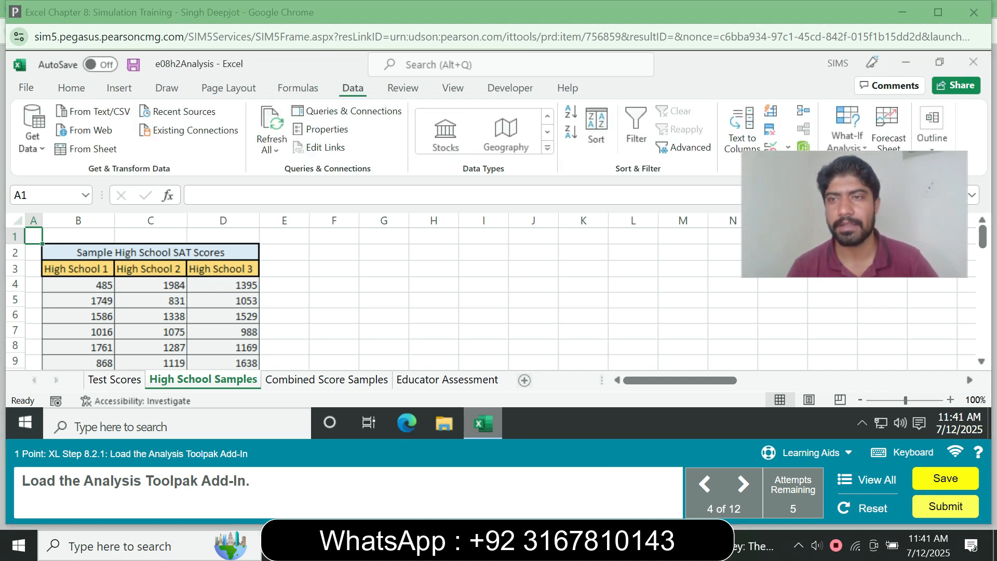
{"action": "left_click", "coordinate": [933, 130]}
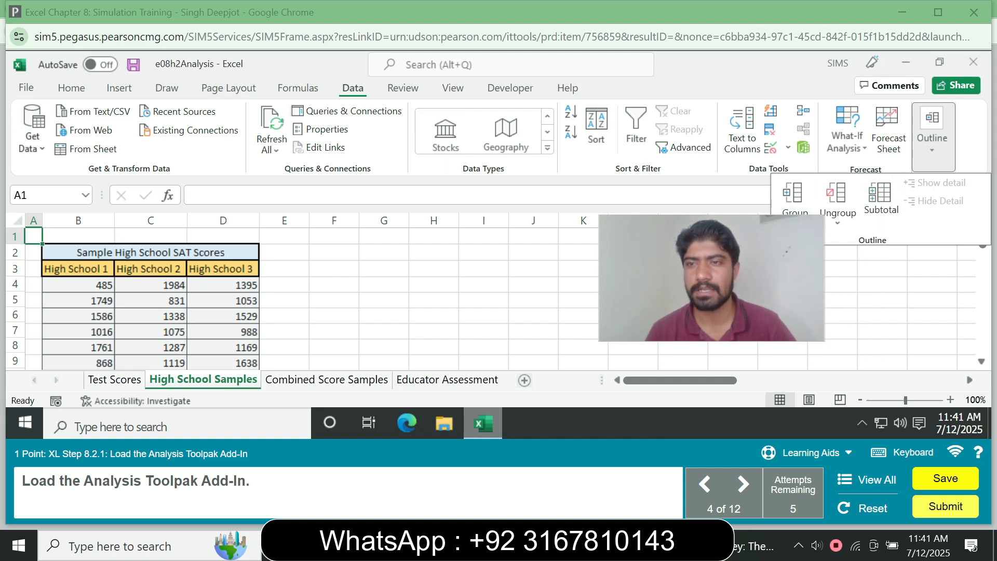
{"action": "left_click", "coordinate": [229, 88]}
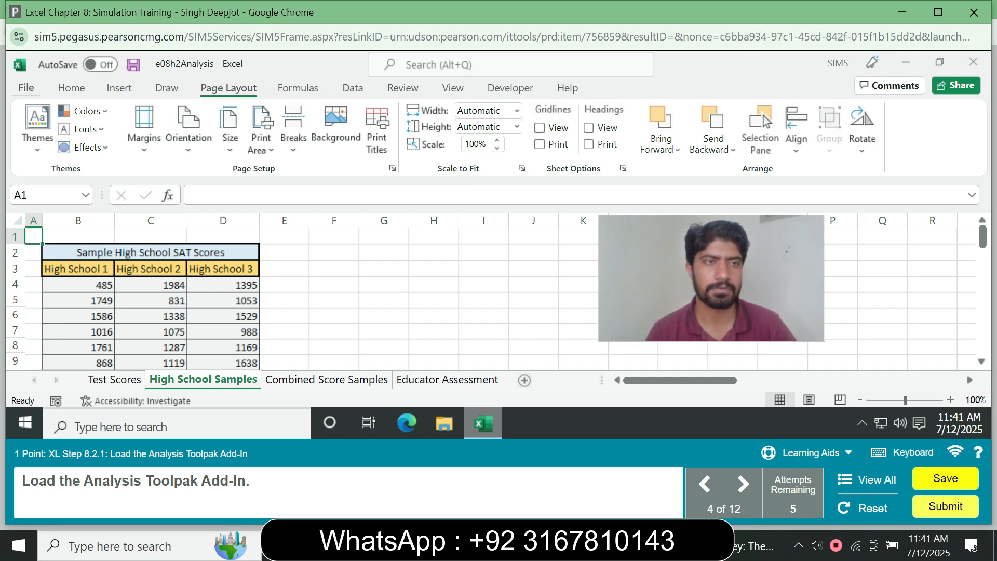
Step: Open the Excel Options dialog for the High School Samples workbook
{"action": "left_click", "coordinate": [26, 87]}
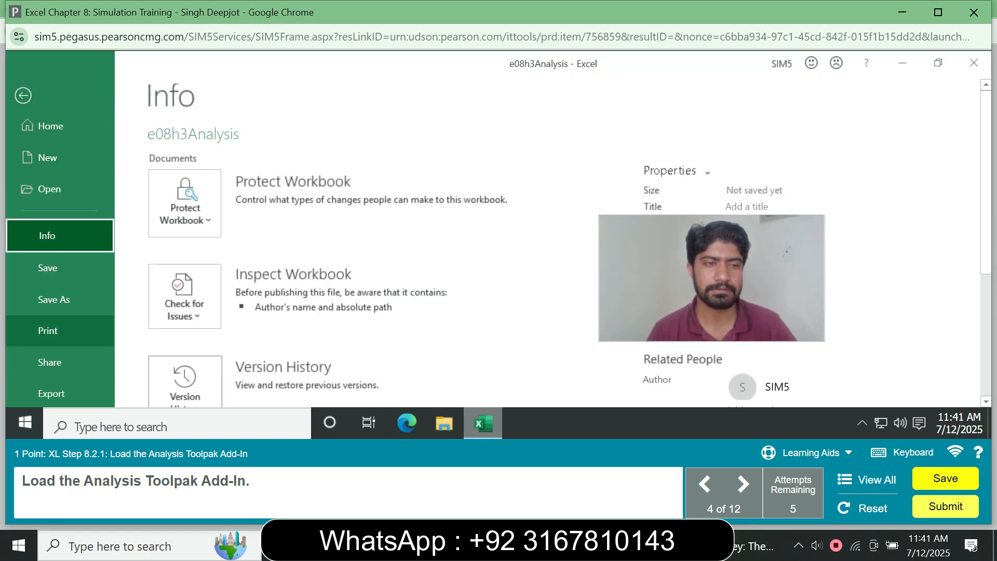
{"action": "key", "text": "Down"}
{"action": "key", "text": "Down"}
{"action": "key", "text": "Down"}
{"action": "key", "text": "Down"}
{"action": "key", "text": "Down"}
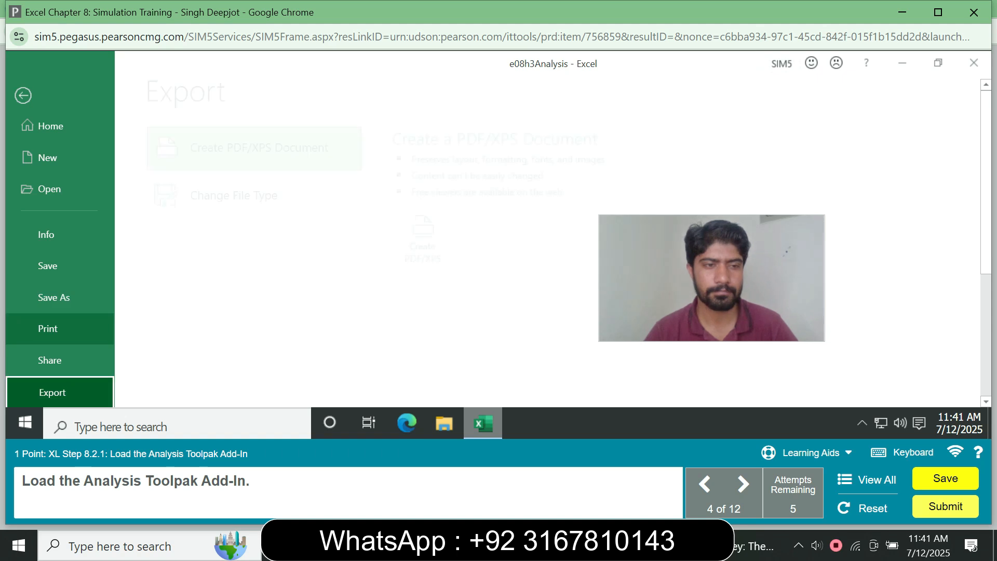
{"action": "key", "text": "Down"}
{"action": "key", "text": "Down"}
{"action": "key", "text": "Down"}
{"action": "key", "text": "Down"}
{"action": "key", "text": "Down"}
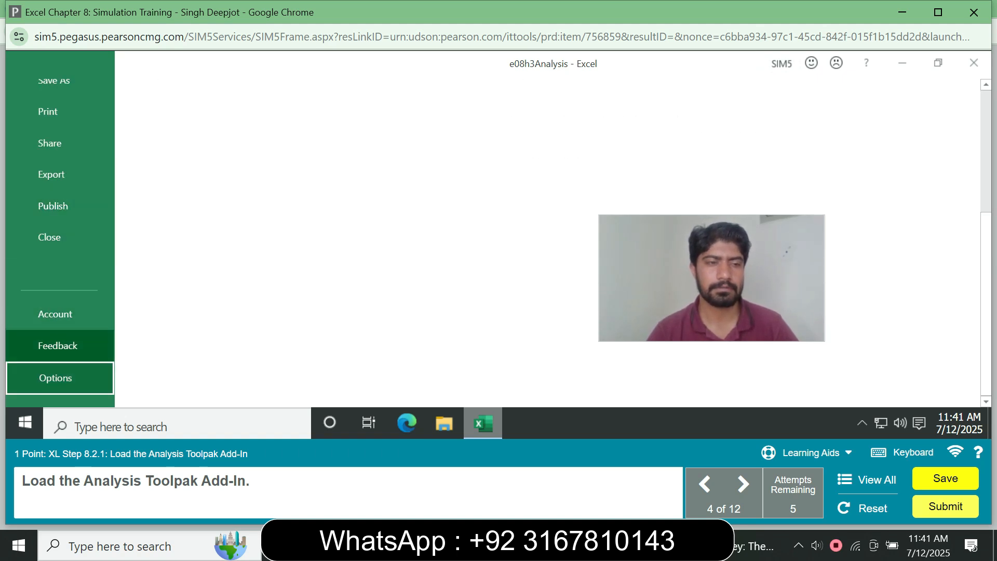
{"action": "key", "text": "Return"}
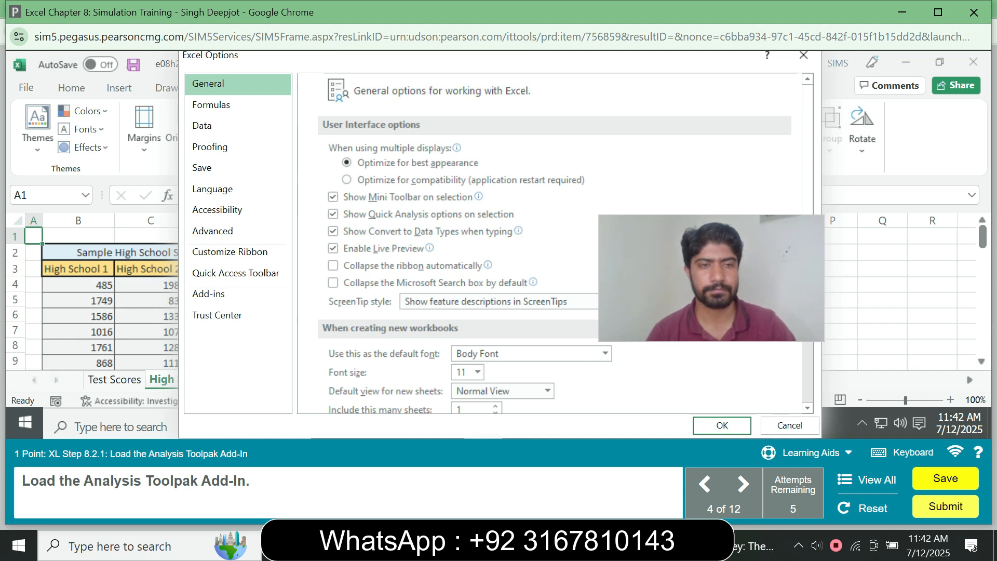
Step: Load the Analysis ToolPak through the Excel Add-ins manager and confirm
{"action": "left_click", "coordinate": [238, 294]}
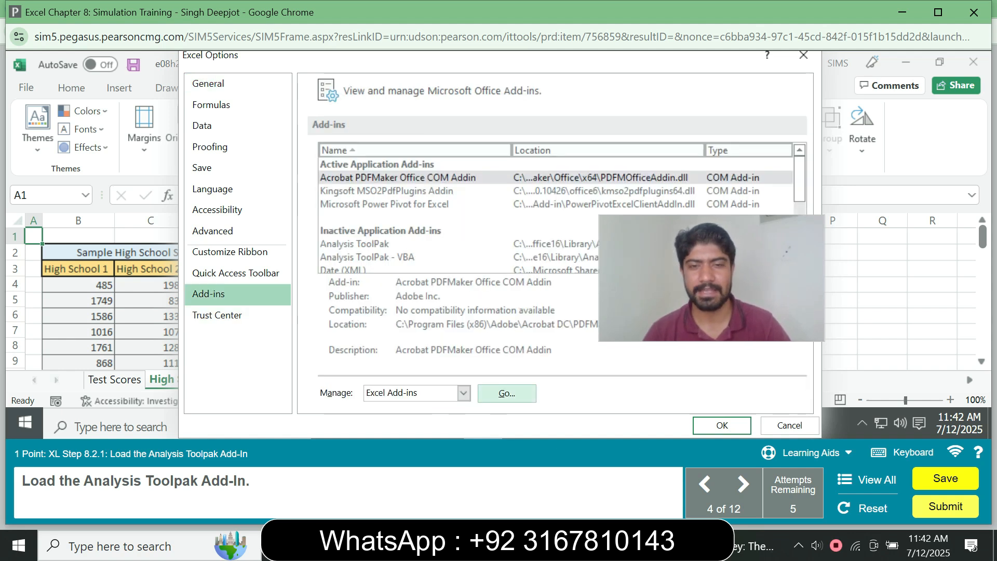
{"action": "left_click", "coordinate": [506, 393]}
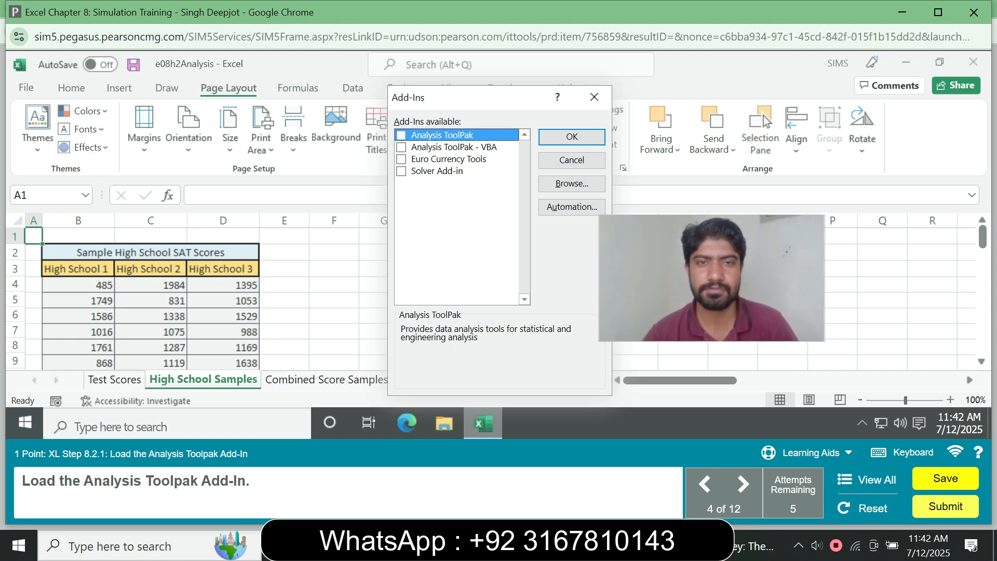
{"action": "left_click", "coordinate": [454, 147]}
{"action": "left_click", "coordinate": [402, 136]}
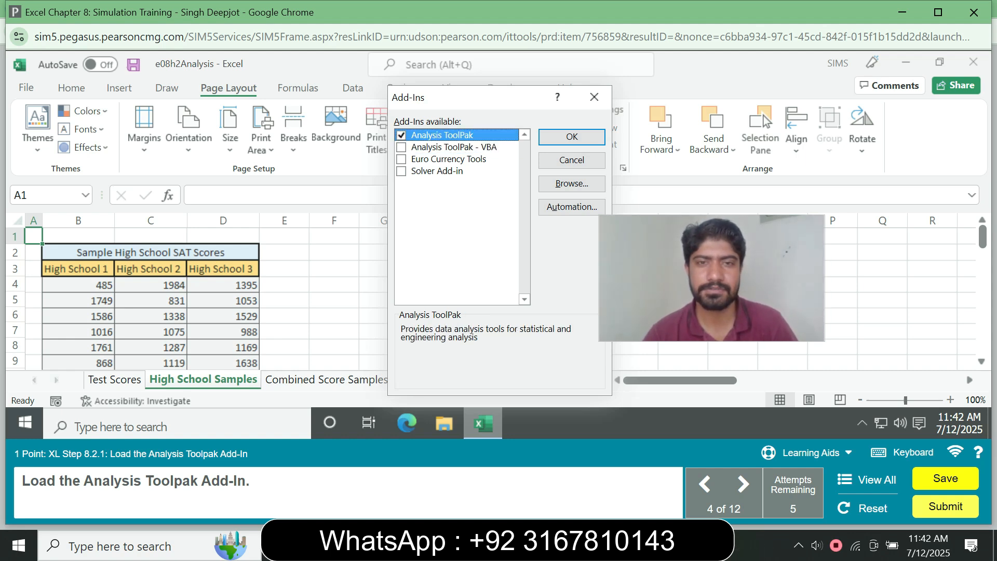
{"action": "key", "text": "Return"}
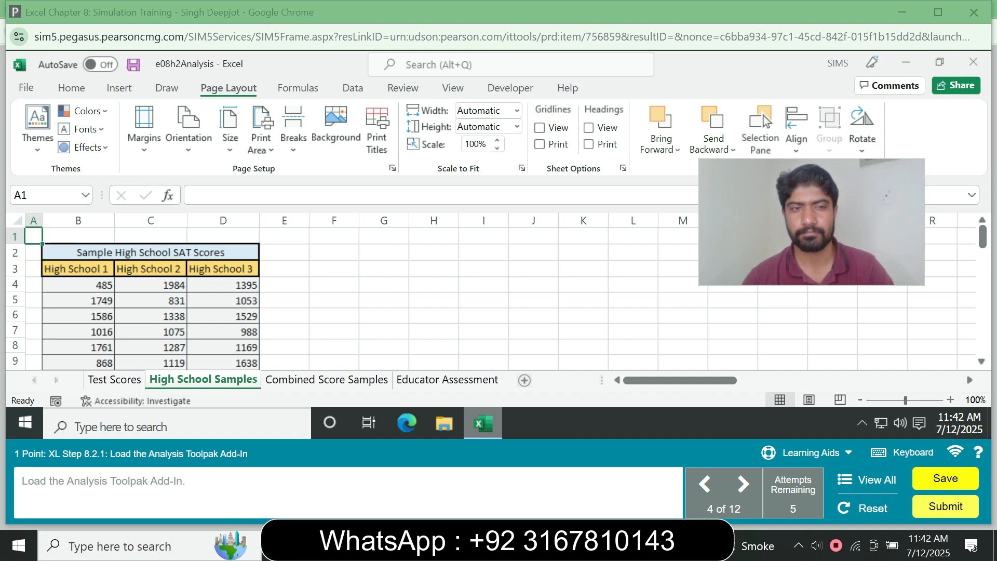
{"action": "mouse_move", "coordinate": [483, 423]}
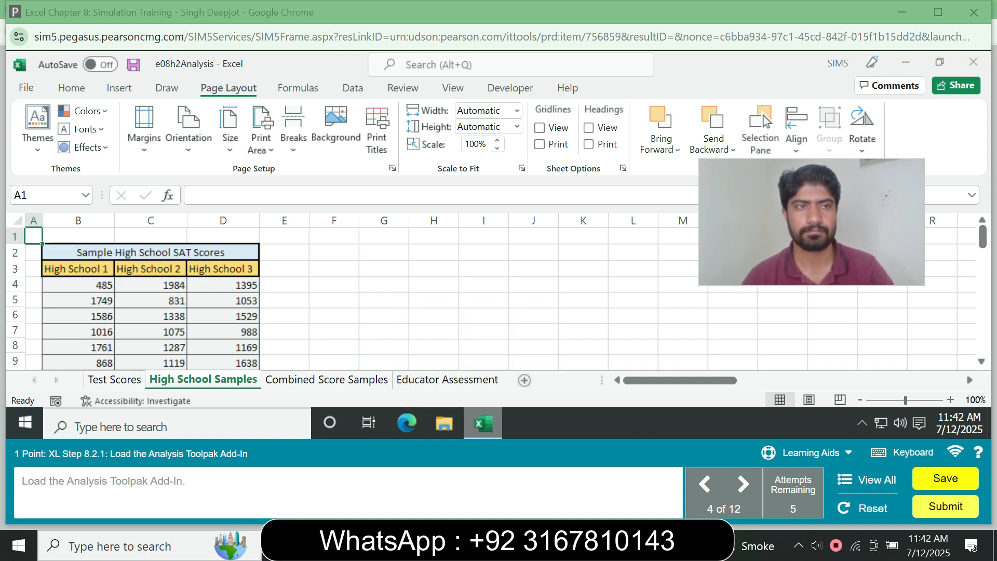
{"action": "left_click", "coordinate": [334, 252]}
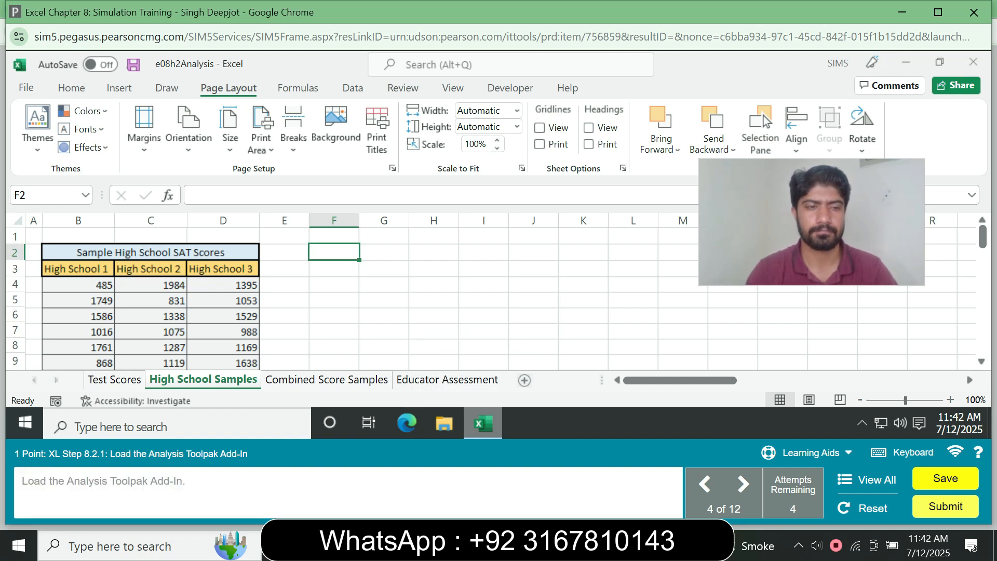
{"action": "key", "text": "alt"}
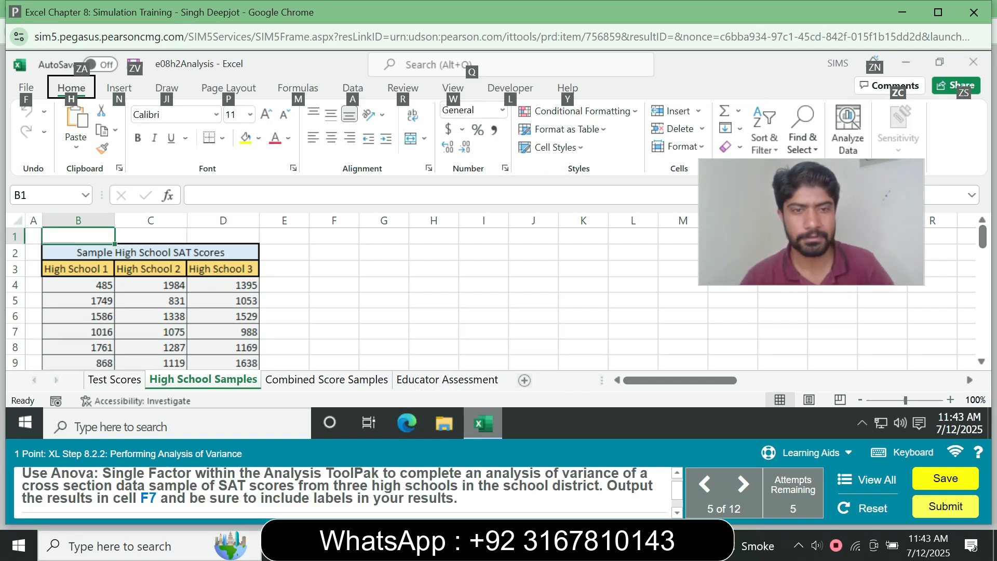
{"action": "left_click", "coordinate": [384, 269]}
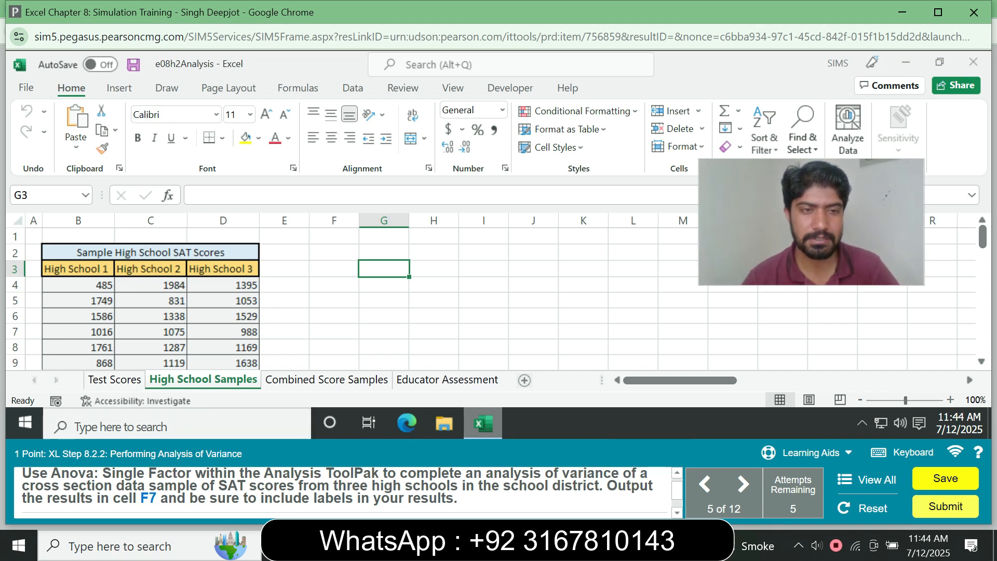
{"action": "left_click", "coordinate": [223, 332]}
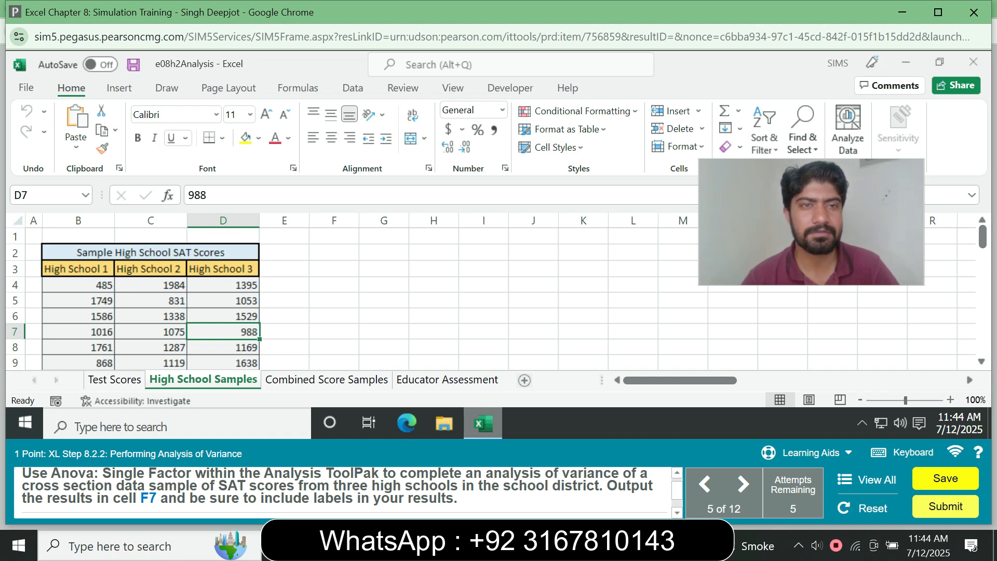
Step: Start an Anova: Single Factor analysis from the Analysis ToolPak with D4:D53 as the input range
{"action": "left_click", "coordinate": [352, 88]}
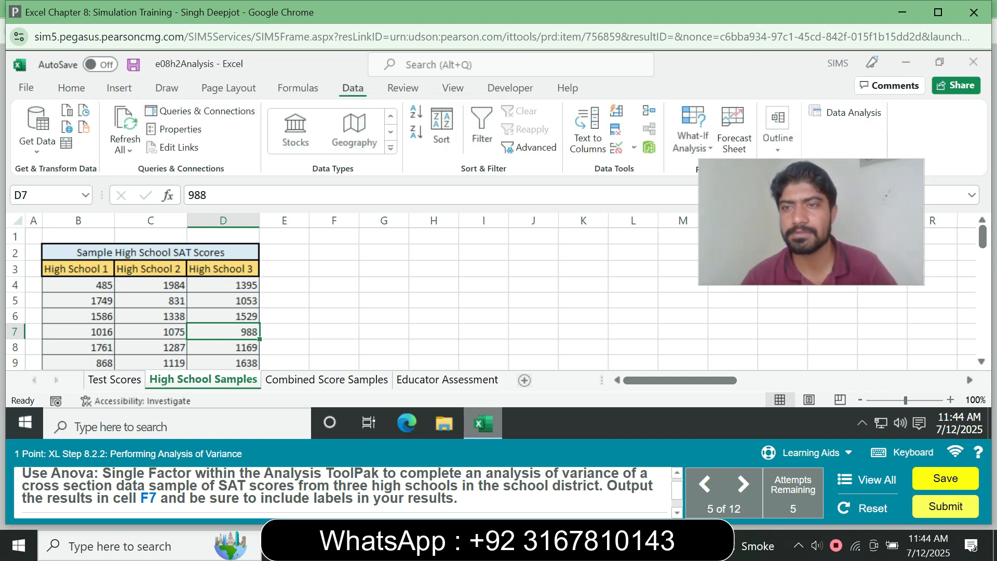
{"action": "left_click", "coordinate": [854, 112]}
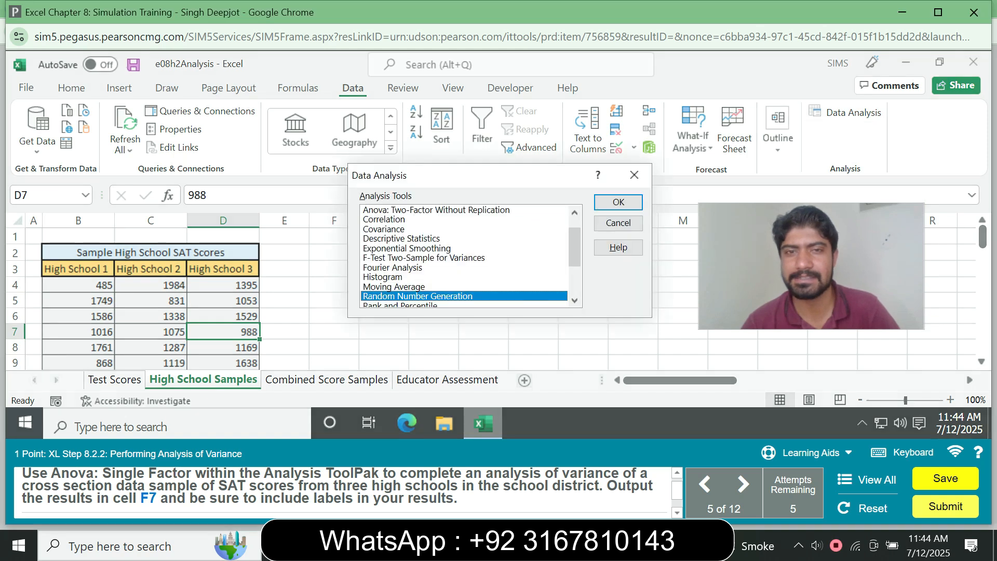
{"action": "left_click_drag", "start_coordinate": [574, 248], "coordinate": [574, 237]}
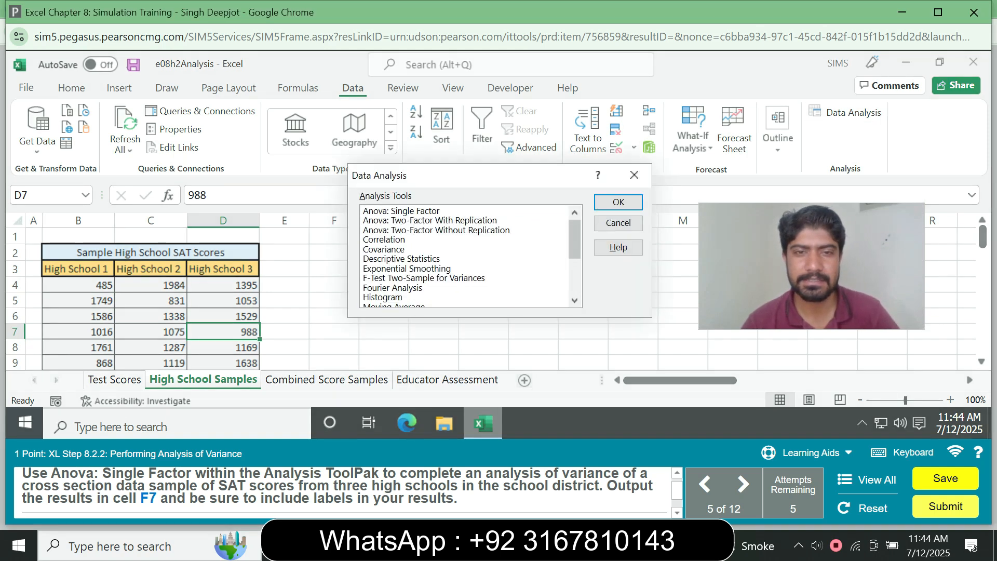
{"action": "left_click", "coordinate": [402, 210]}
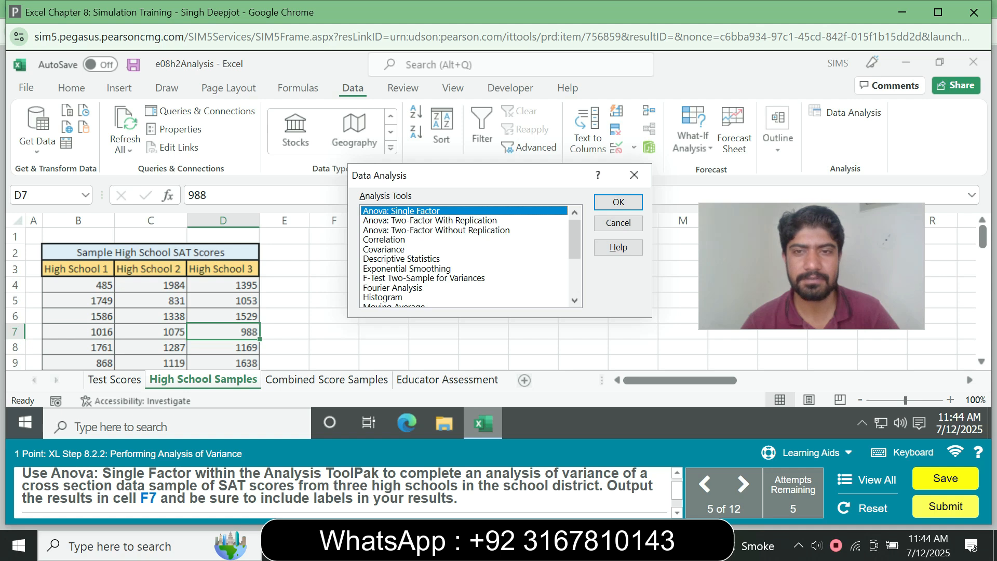
{"action": "left_click", "coordinate": [618, 203]}
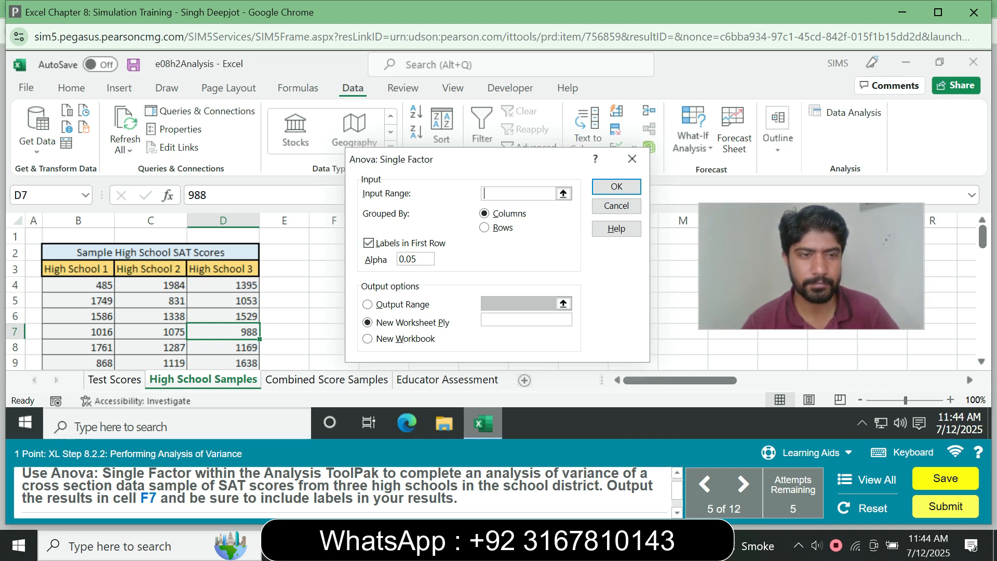
{"action": "left_click_drag", "start_coordinate": [223, 285], "coordinate": [224, 367]}
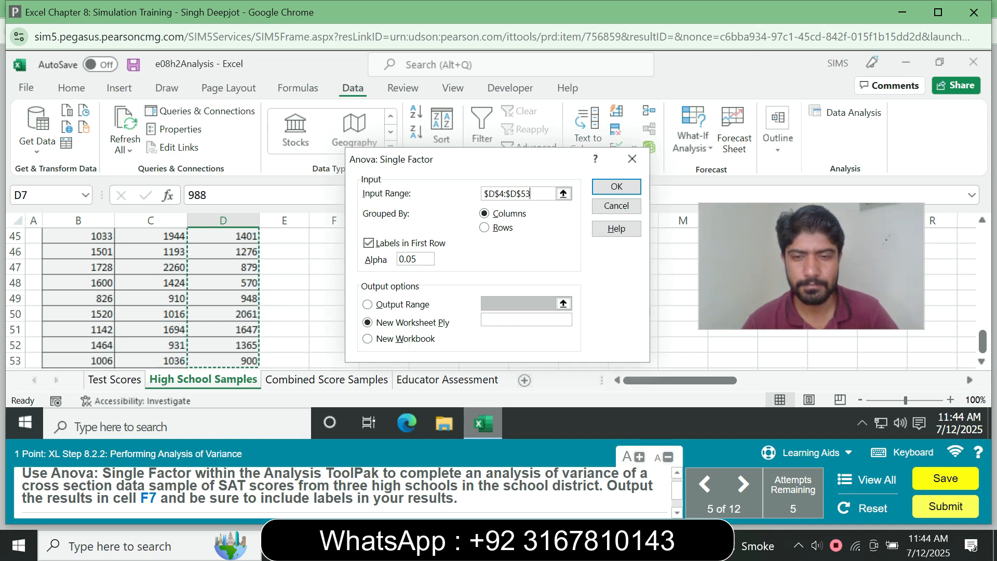
Step: Send the ANOVA output to an output range starting at cell F7
{"action": "left_click", "coordinate": [368, 305]}
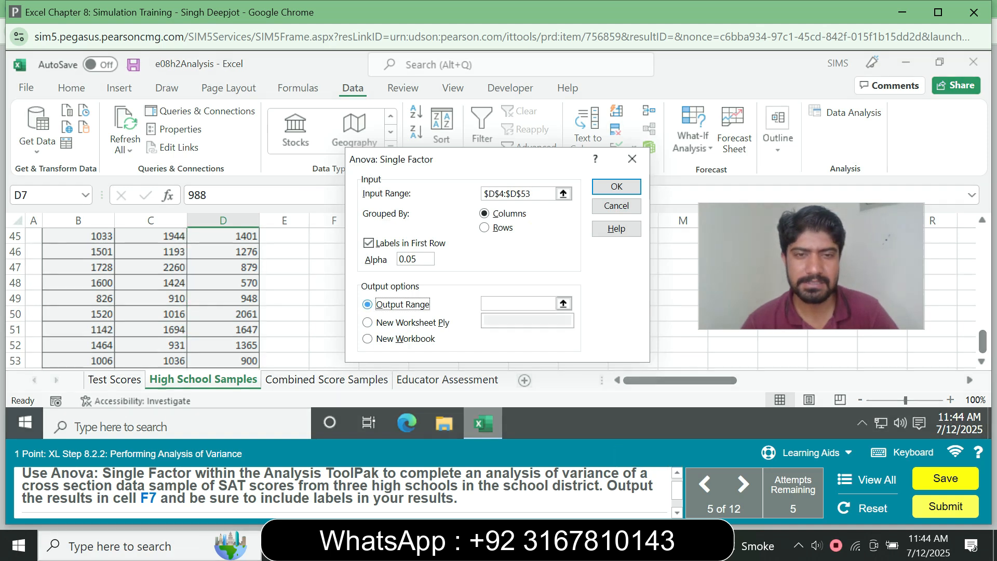
{"action": "left_click", "coordinate": [518, 304]}
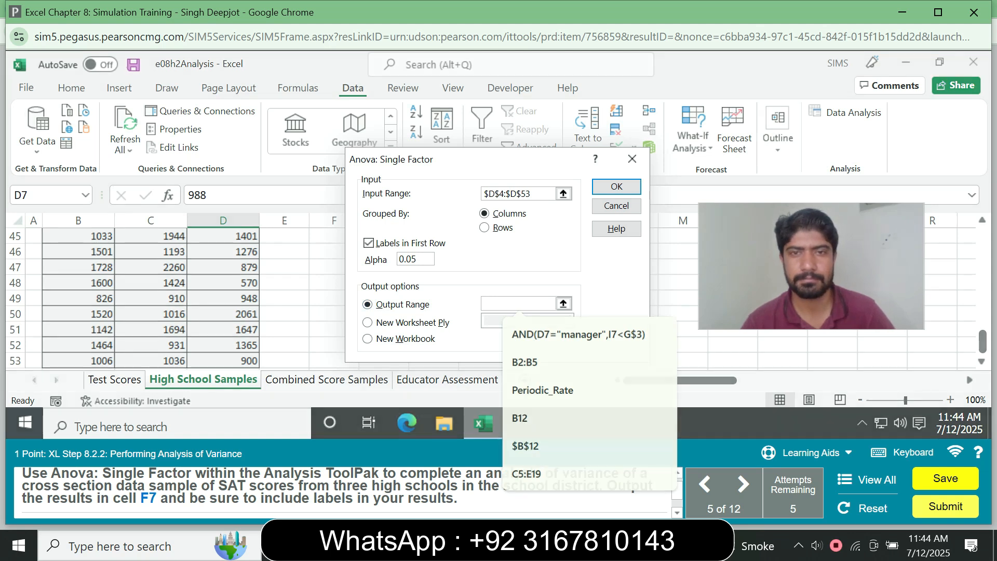
{"action": "left_click_drag", "start_coordinate": [498, 159], "coordinate": [564, 168]}
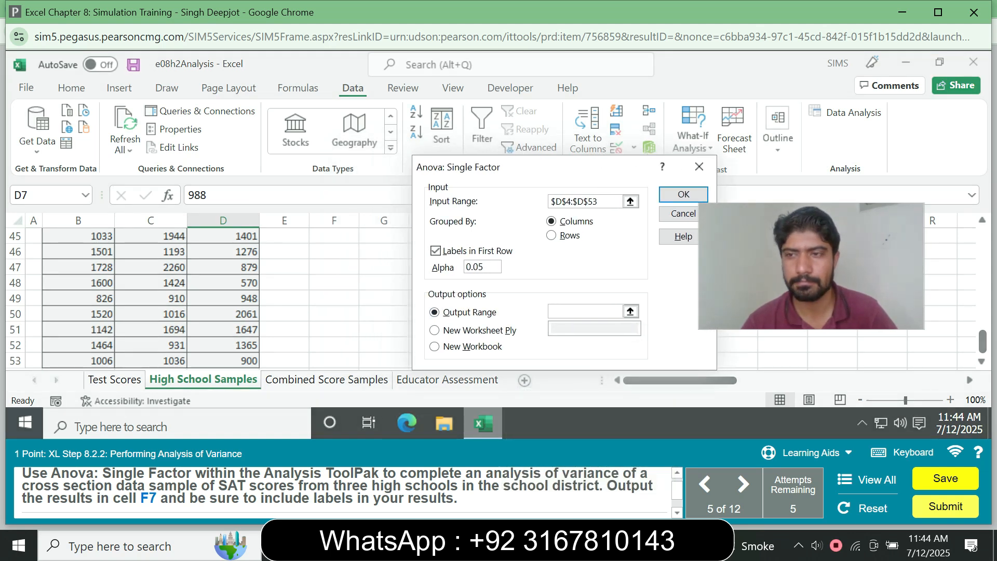
{"action": "left_click", "coordinate": [585, 312]}
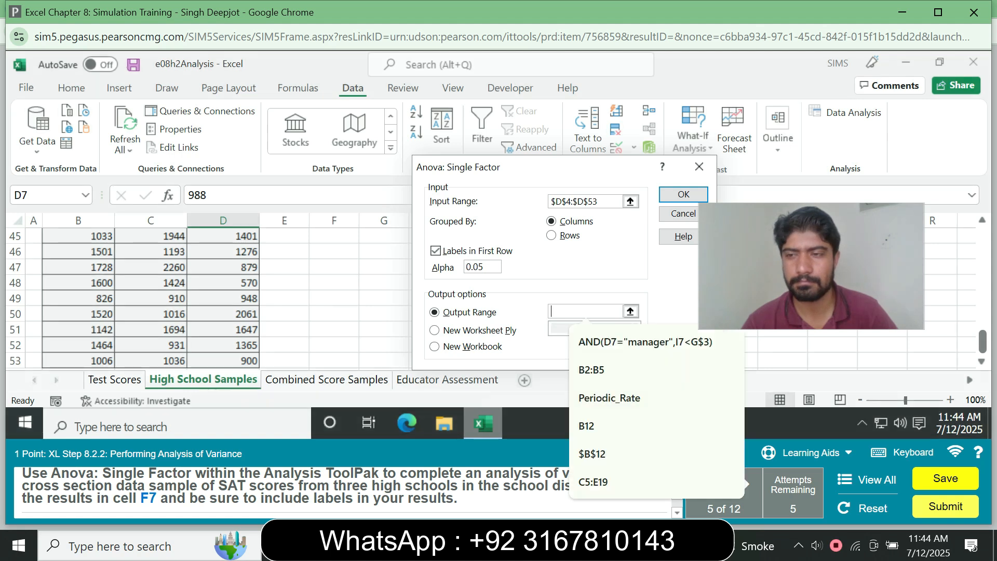
{"action": "left_click_drag", "start_coordinate": [983, 341], "coordinate": [983, 240]}
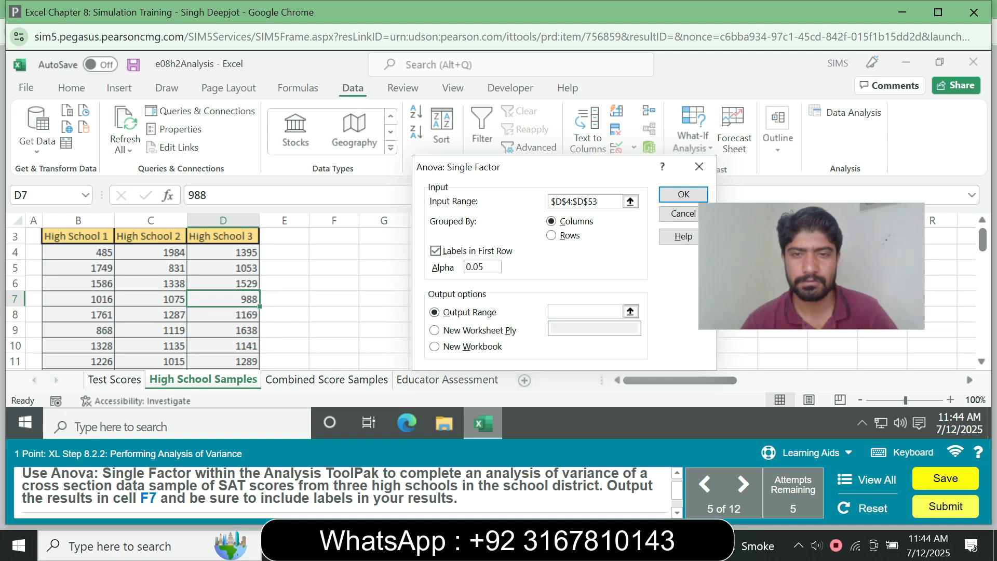
{"action": "left_click", "coordinate": [586, 312]}
{"action": "left_click", "coordinate": [334, 283]}
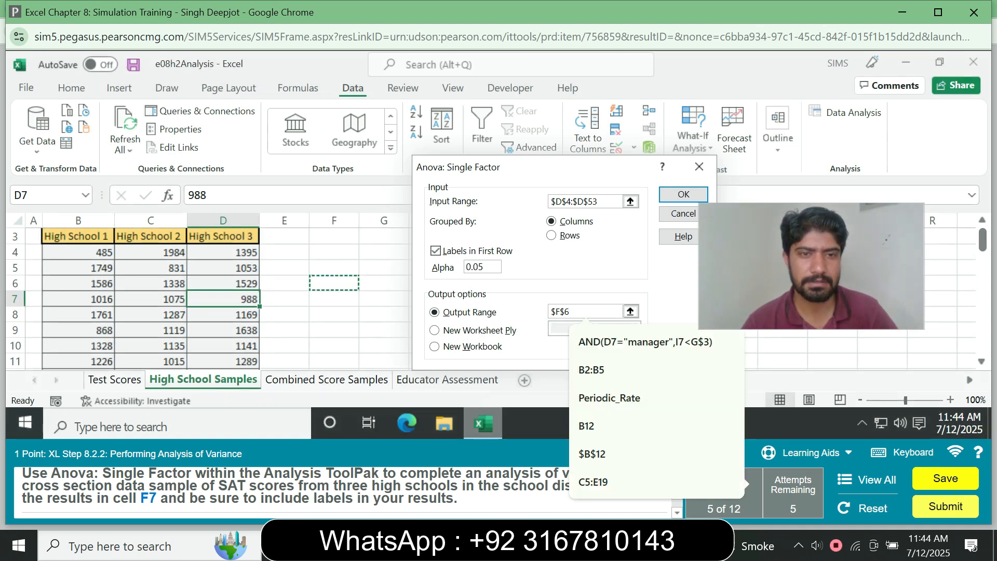
{"action": "left_click", "coordinate": [334, 300]}
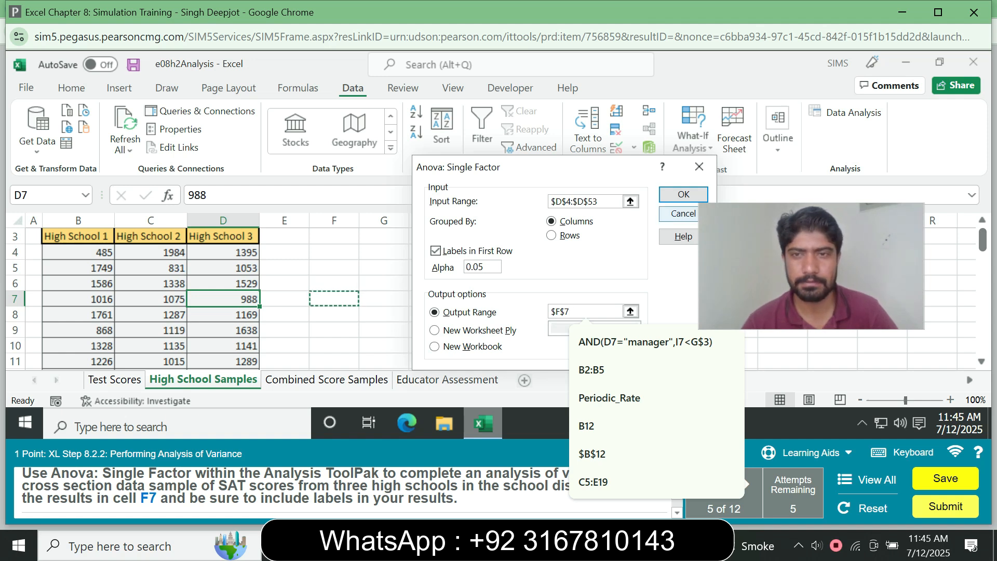
Step: Try to run the ANOVA on D4:D53 with labels in the first row, and again without labels
{"action": "left_click", "coordinate": [684, 194]}
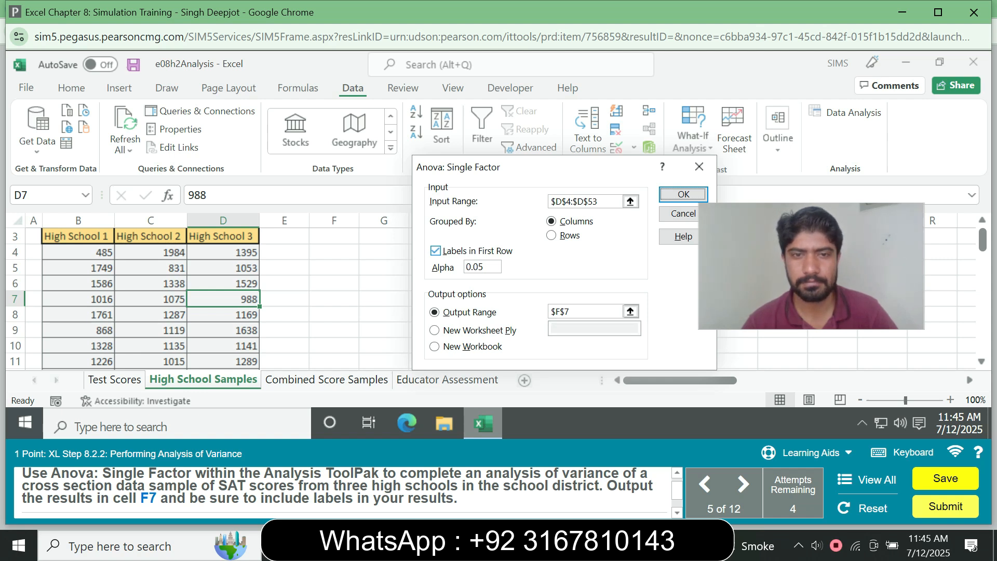
{"action": "left_click", "coordinate": [436, 251]}
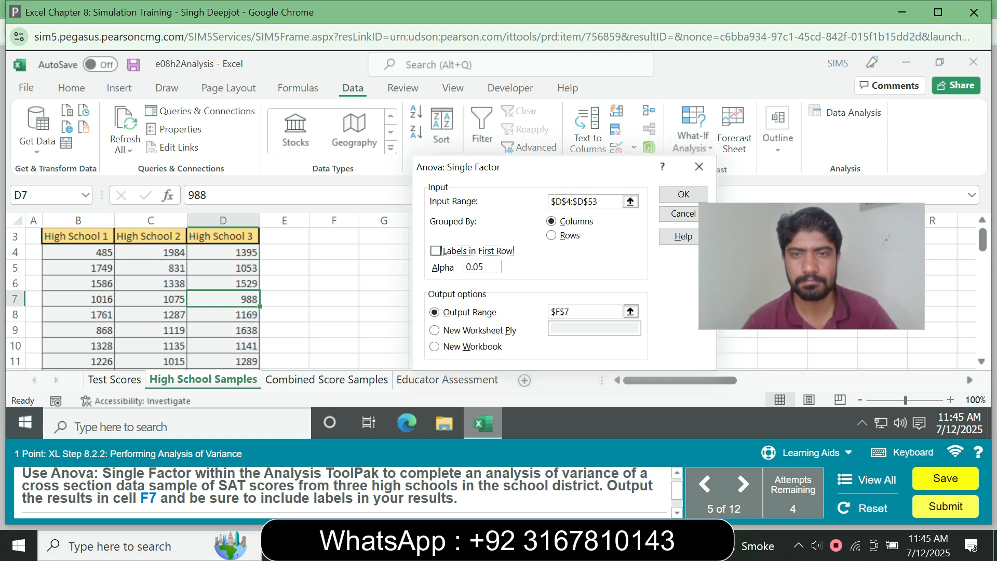
{"action": "left_click", "coordinate": [683, 195]}
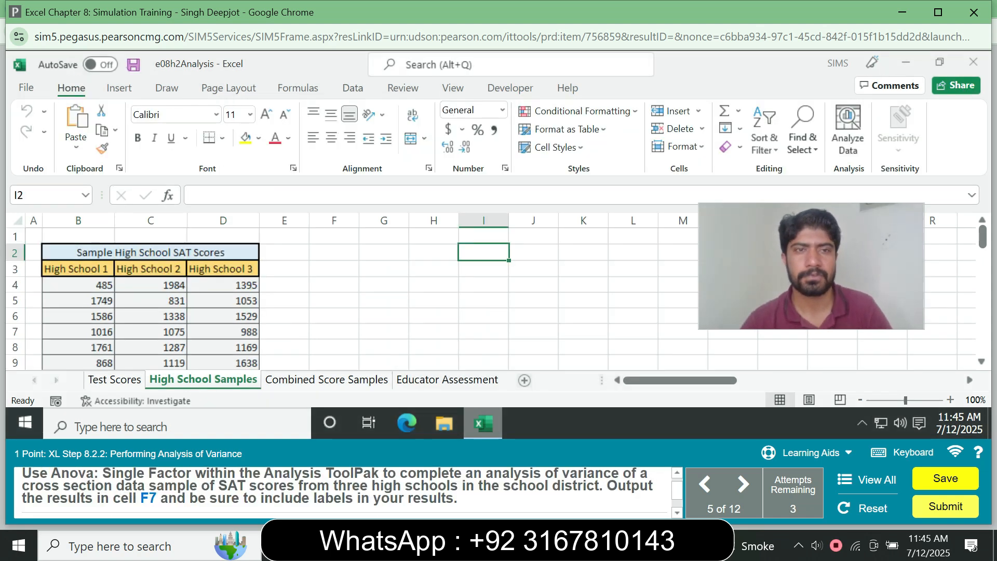
Step: Start a new Anova: Single Factor analysis on all three high schools, with B3:D53 including the headers as the input range
{"action": "left_click", "coordinate": [352, 88]}
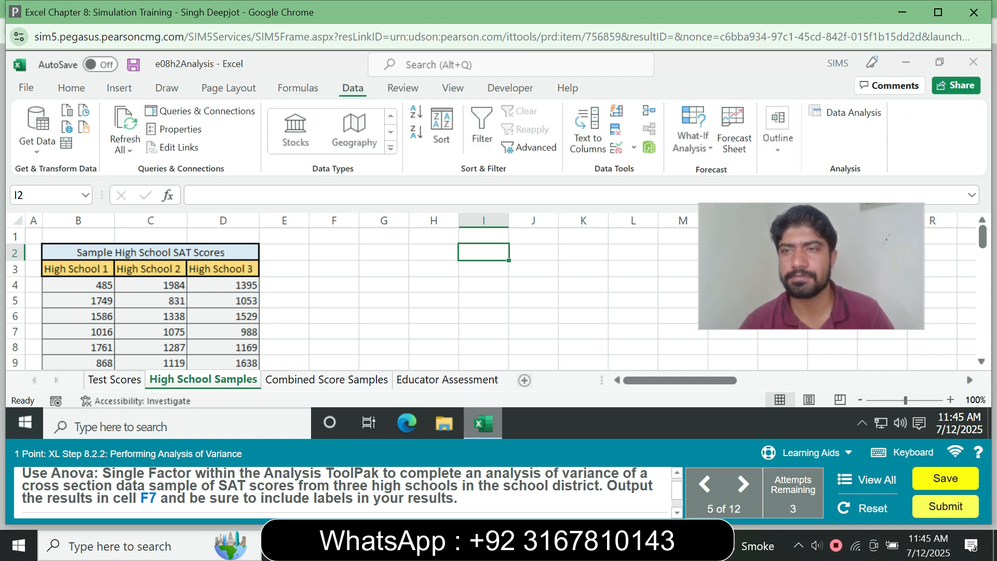
{"action": "left_click", "coordinate": [845, 112]}
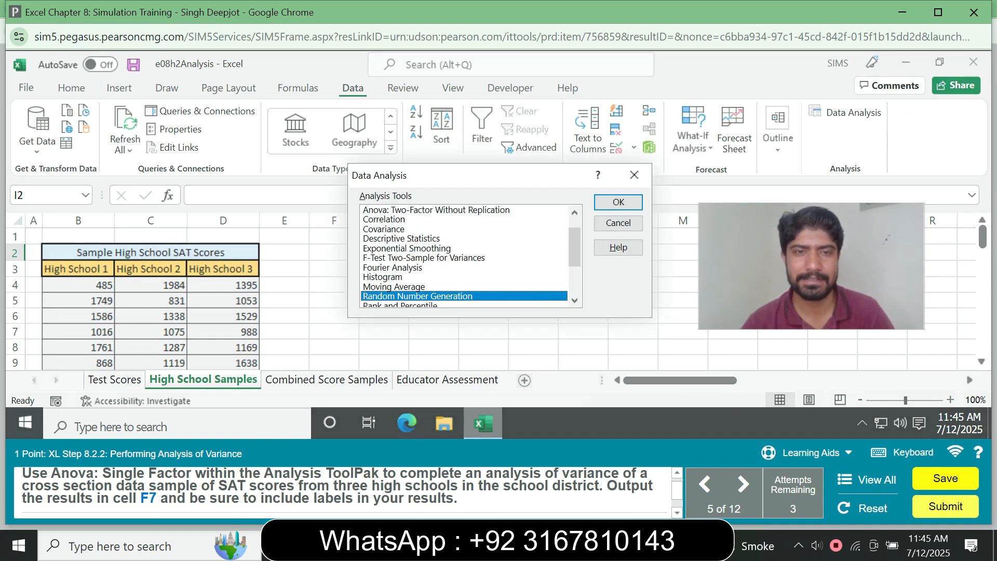
{"action": "left_click_drag", "start_coordinate": [575, 247], "coordinate": [575, 233]}
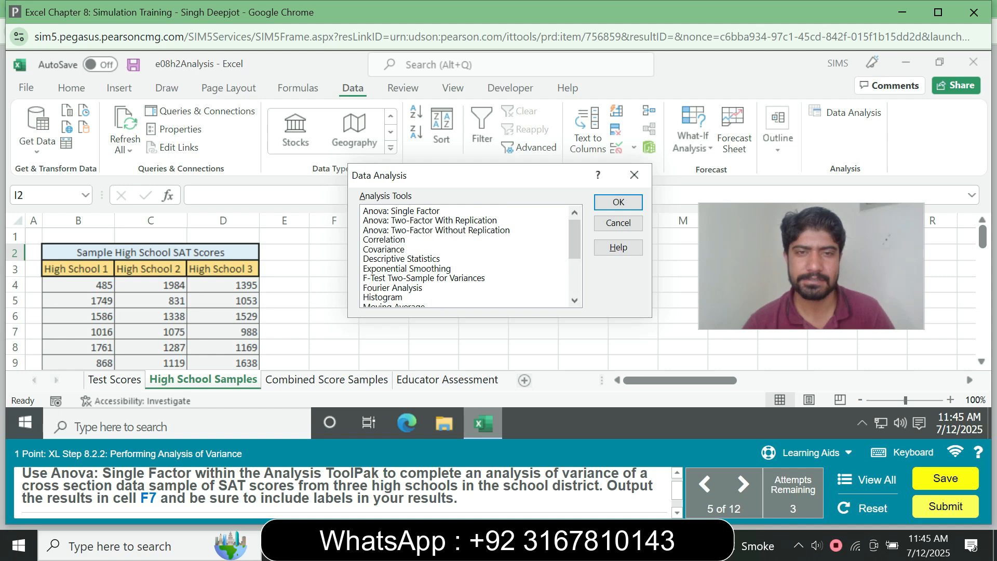
{"action": "left_click", "coordinate": [401, 210]}
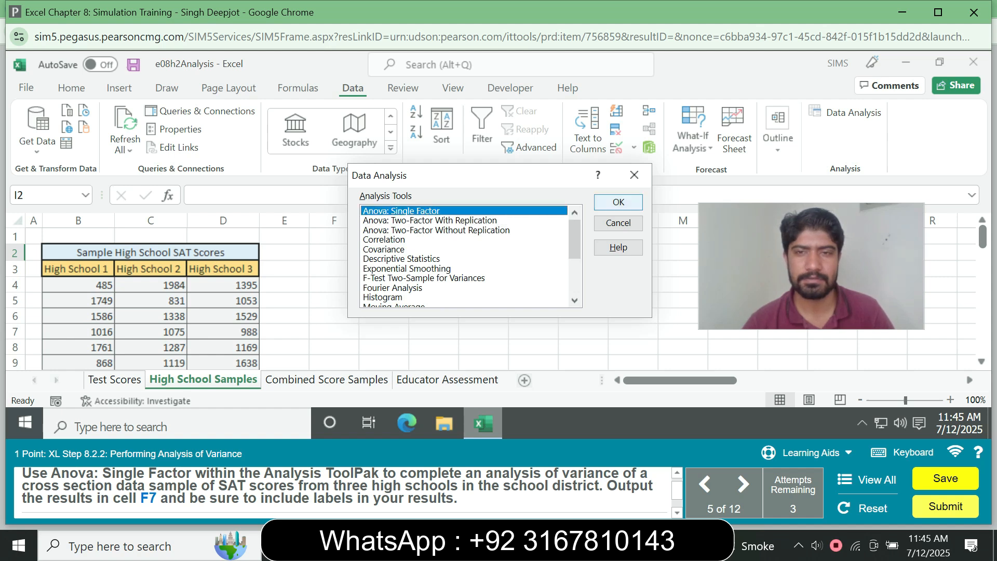
{"action": "left_click", "coordinate": [618, 202]}
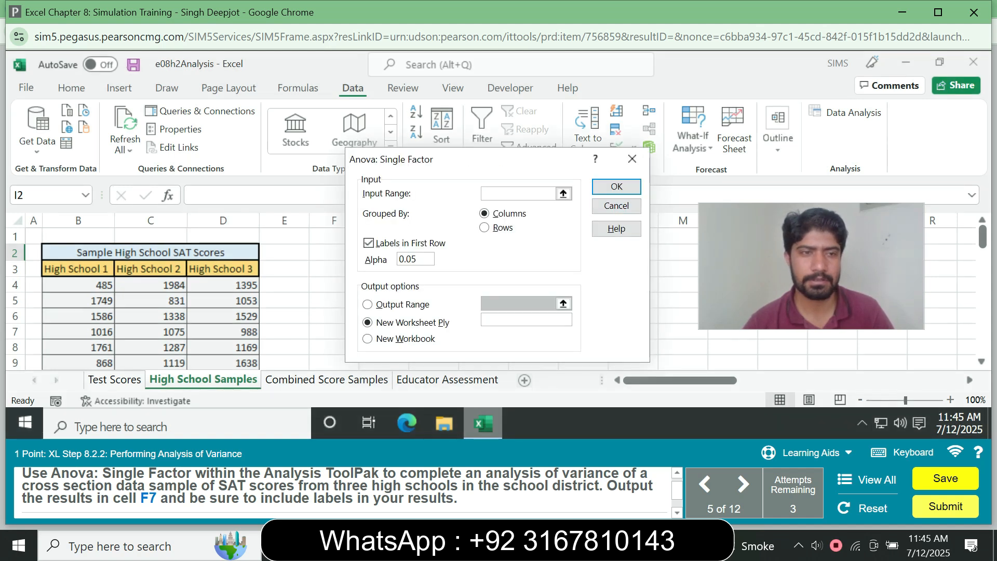
{"action": "left_click_drag", "start_coordinate": [78, 268], "coordinate": [223, 364]}
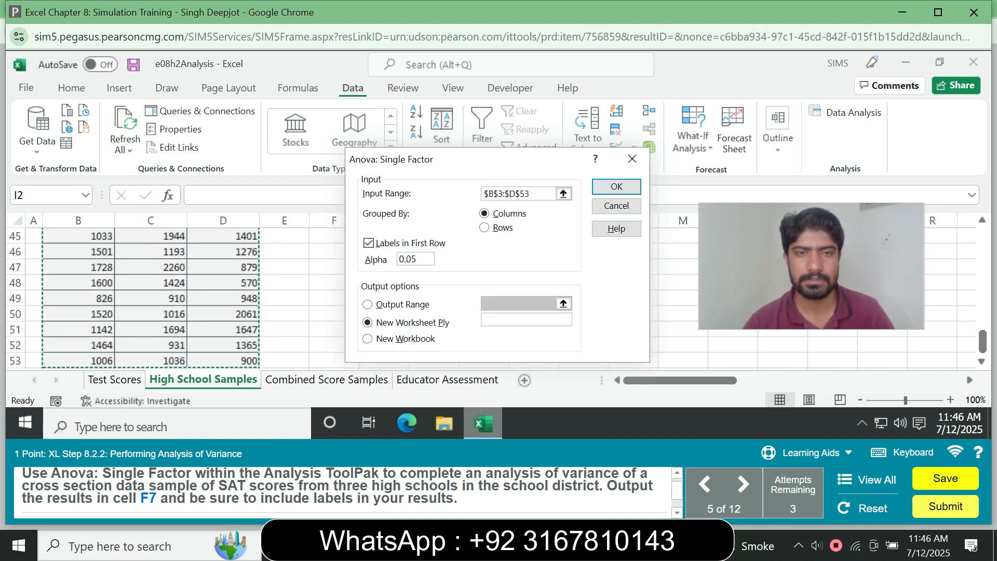
Step: Set the output range to cell F7 and run the single-factor ANOVA with labels in the first row
{"action": "left_click", "coordinate": [367, 304]}
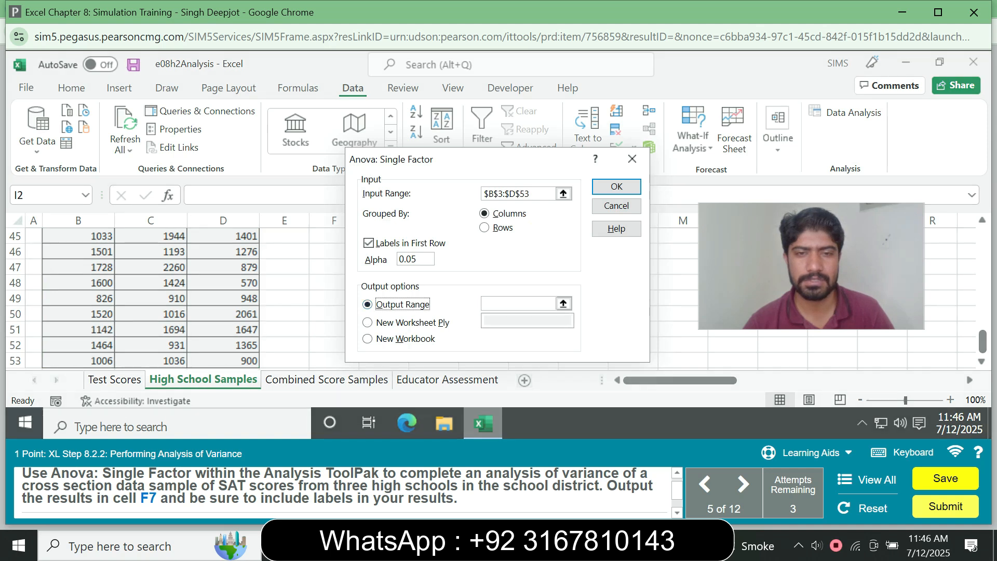
{"action": "left_click", "coordinate": [518, 304]}
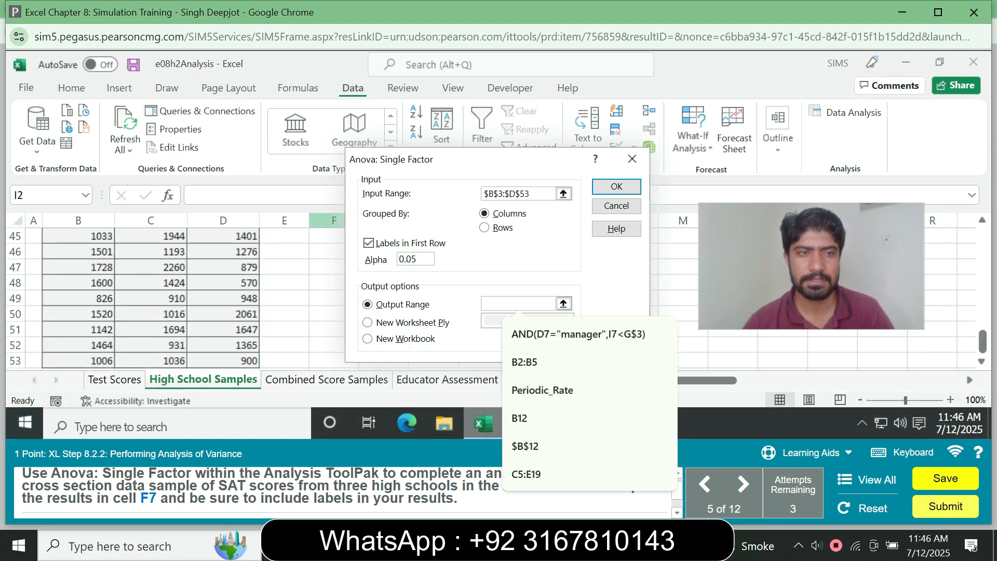
{"action": "left_click_drag", "start_coordinate": [983, 341], "coordinate": [982, 236]}
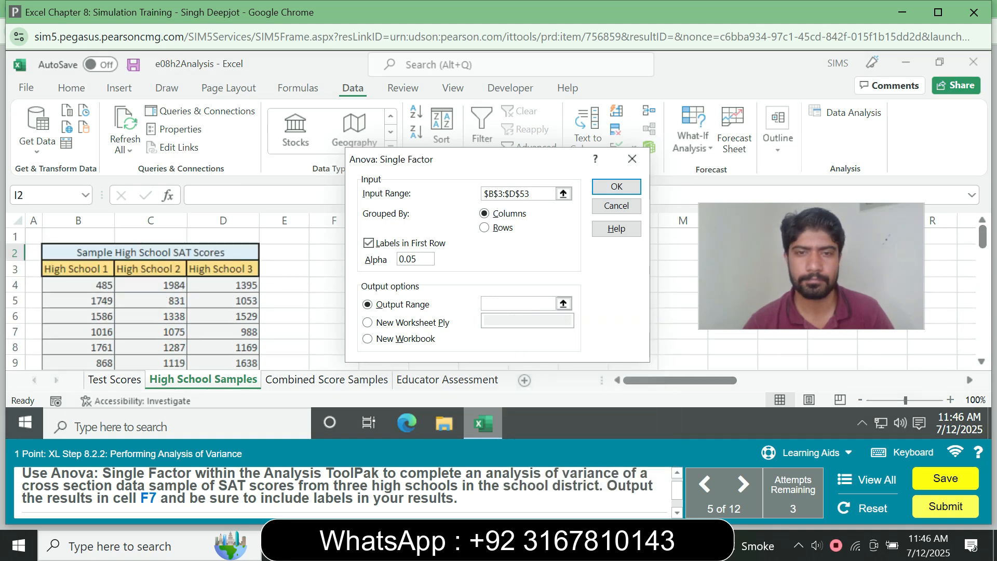
{"action": "left_click", "coordinate": [518, 304]}
{"action": "left_click", "coordinate": [327, 316]}
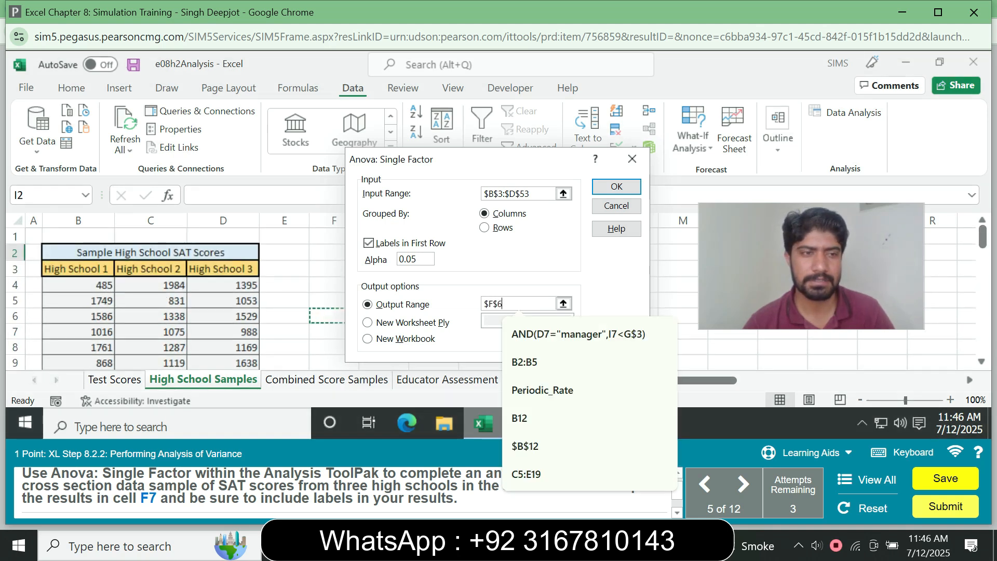
{"action": "left_click", "coordinate": [327, 331]}
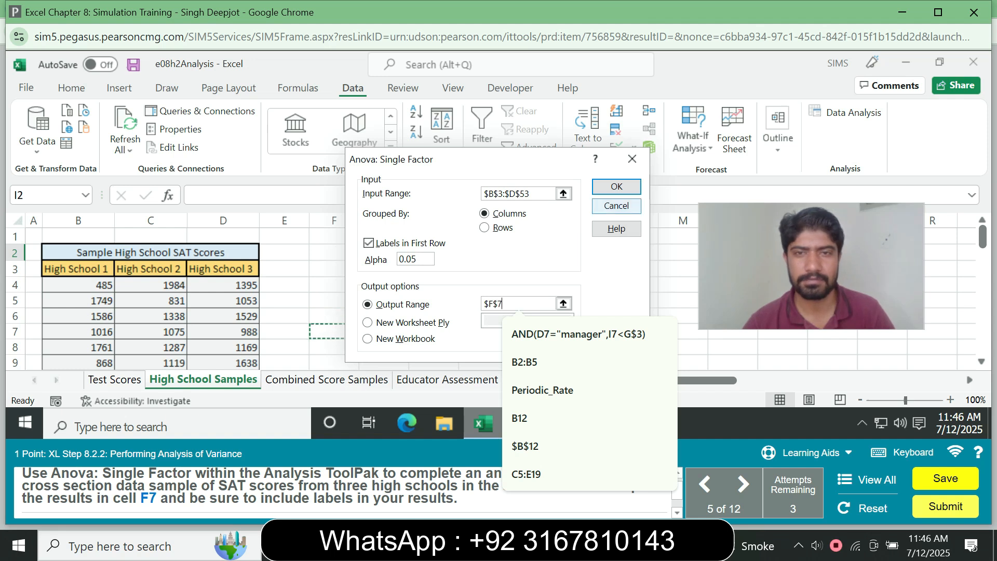
{"action": "left_click", "coordinate": [617, 187]}
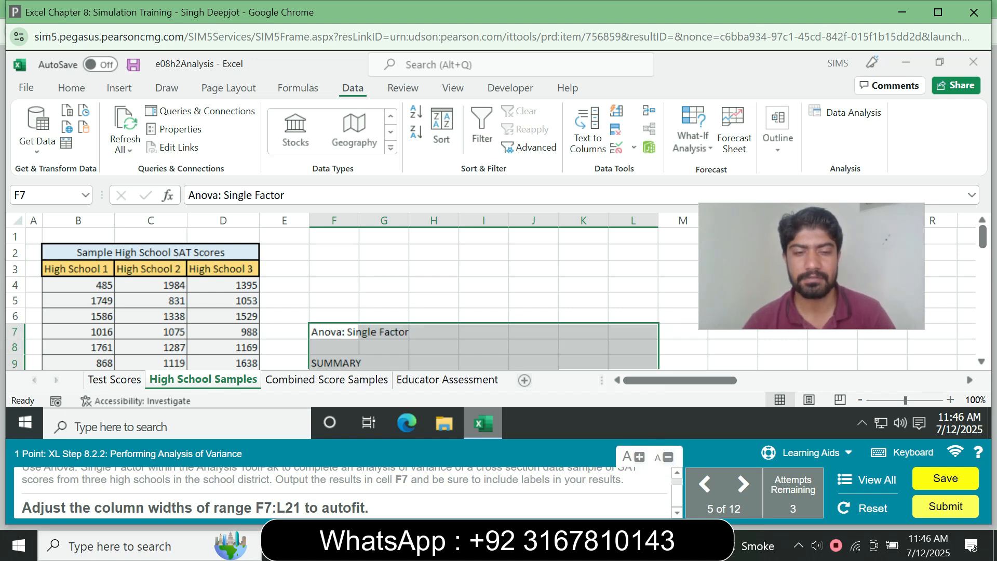
Step: AutoFit the widths of columns F through L holding the ANOVA results
{"action": "left_click", "coordinate": [334, 221]}
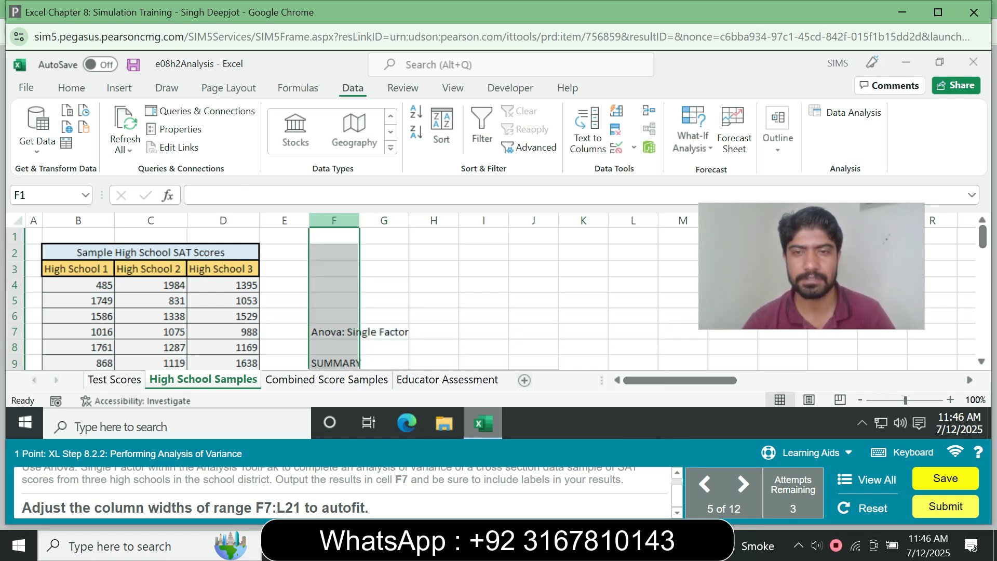
{"action": "left_click", "coordinate": [633, 221], "text": "shift"}
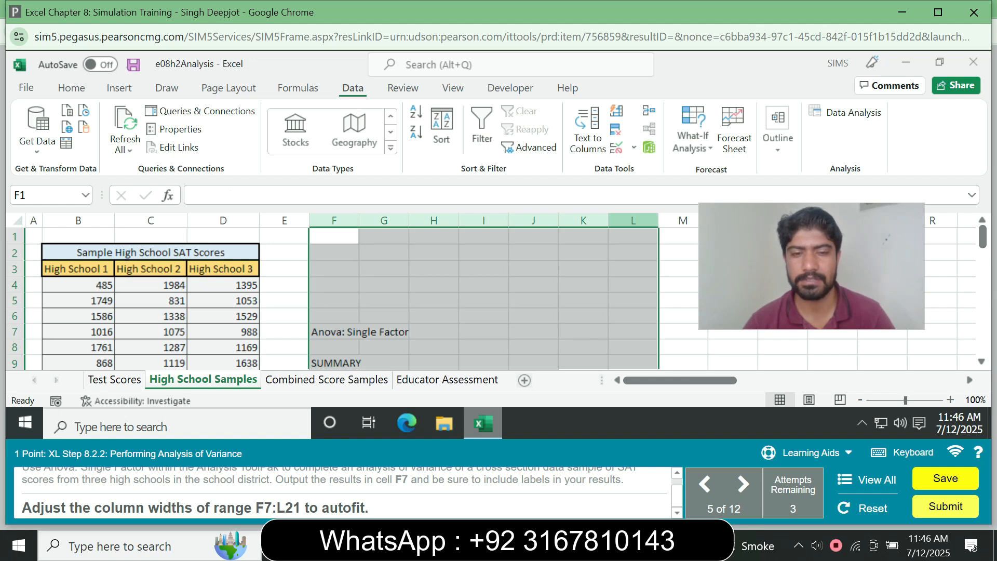
{"action": "double_click", "coordinate": [659, 221]}
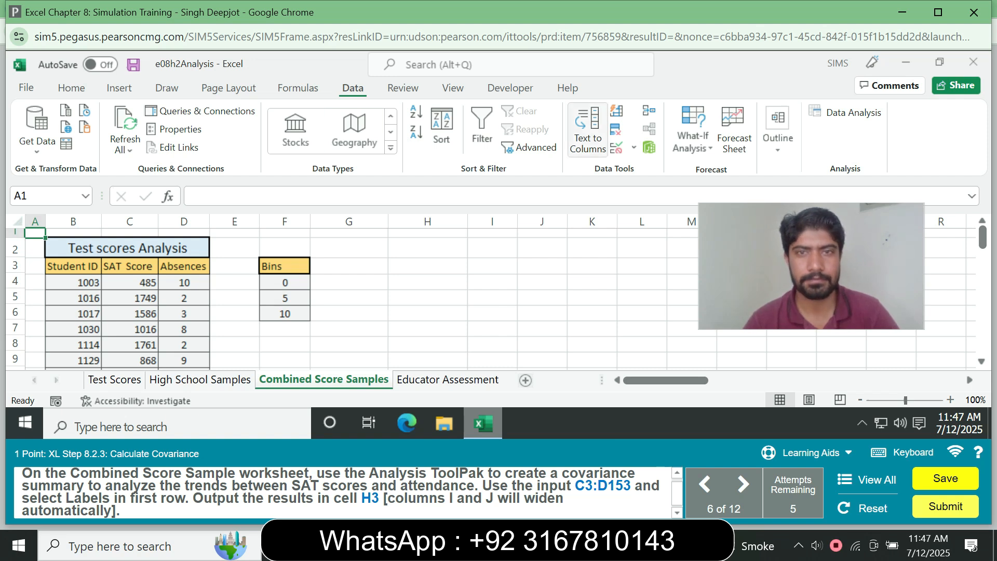
Step: Start a Covariance analysis on the Combined Score Samples worksheet with C3:D153 as the input range
{"action": "left_click", "coordinate": [846, 113]}
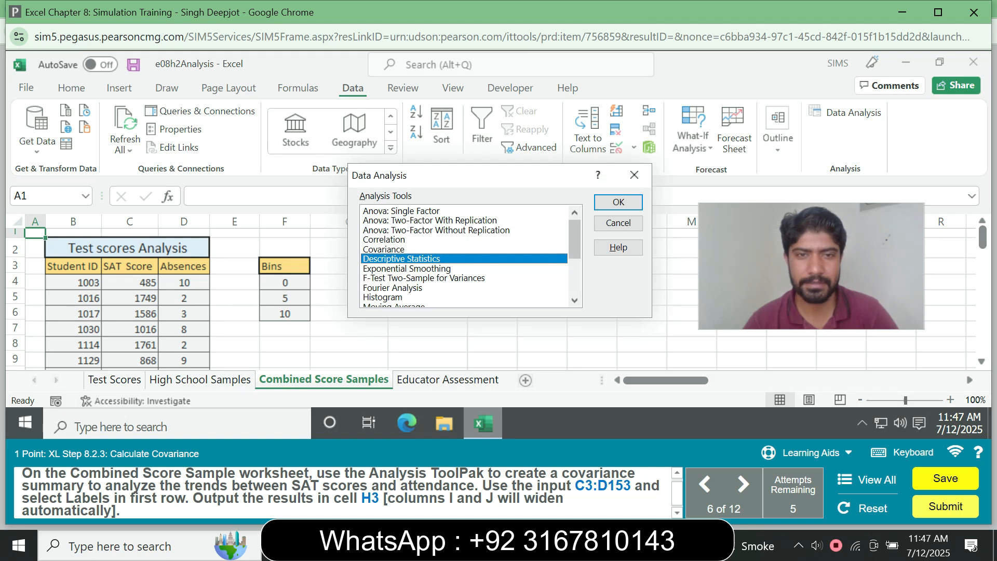
{"action": "left_click", "coordinate": [395, 249]}
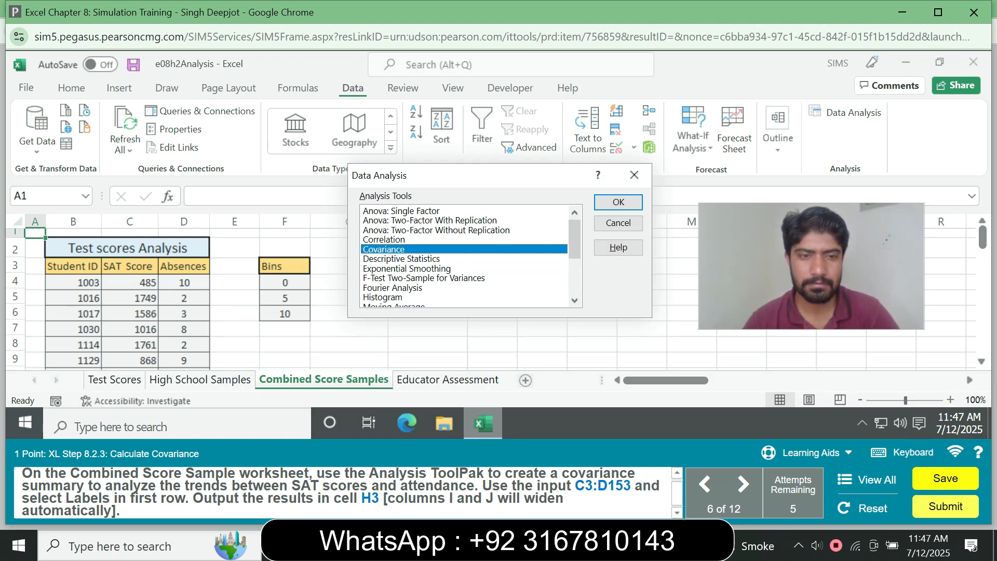
{"action": "left_click", "coordinate": [618, 202]}
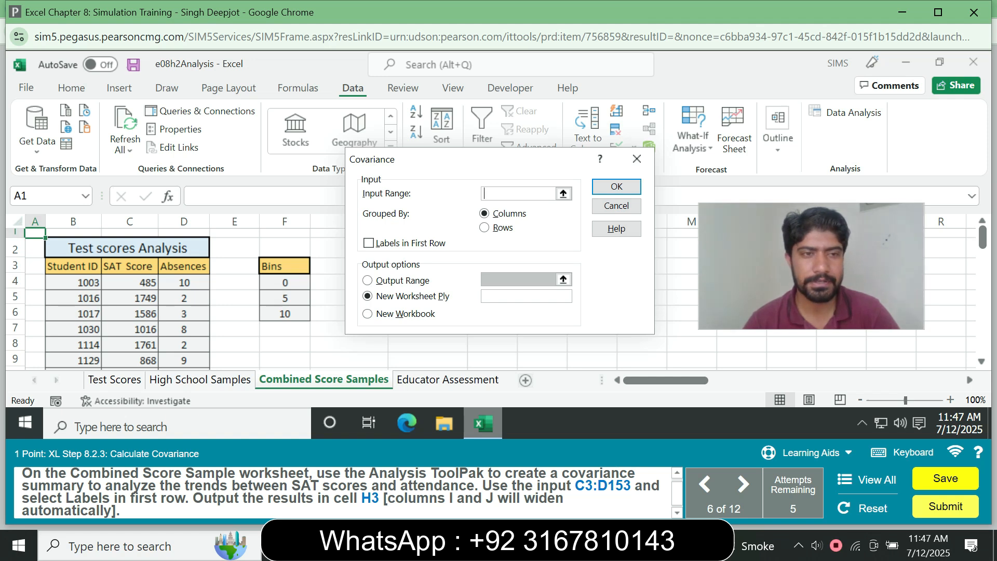
{"action": "left_click_drag", "start_coordinate": [130, 266], "coordinate": [129, 282]}
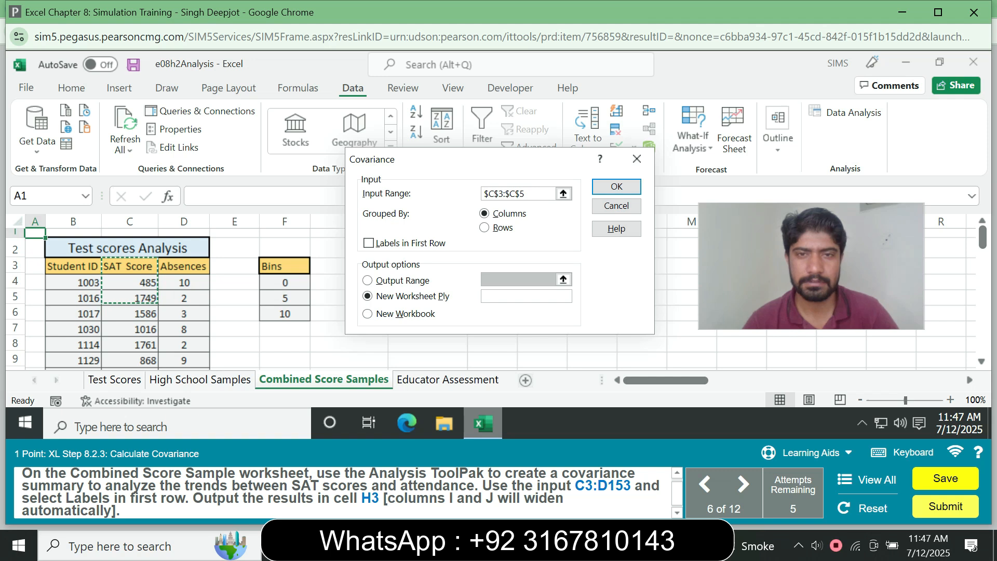
{"action": "key", "text": "Left"}
{"action": "key", "text": "Left"}
{"action": "key", "text": "BackSpace"}
{"action": "type", "text": "D$"}
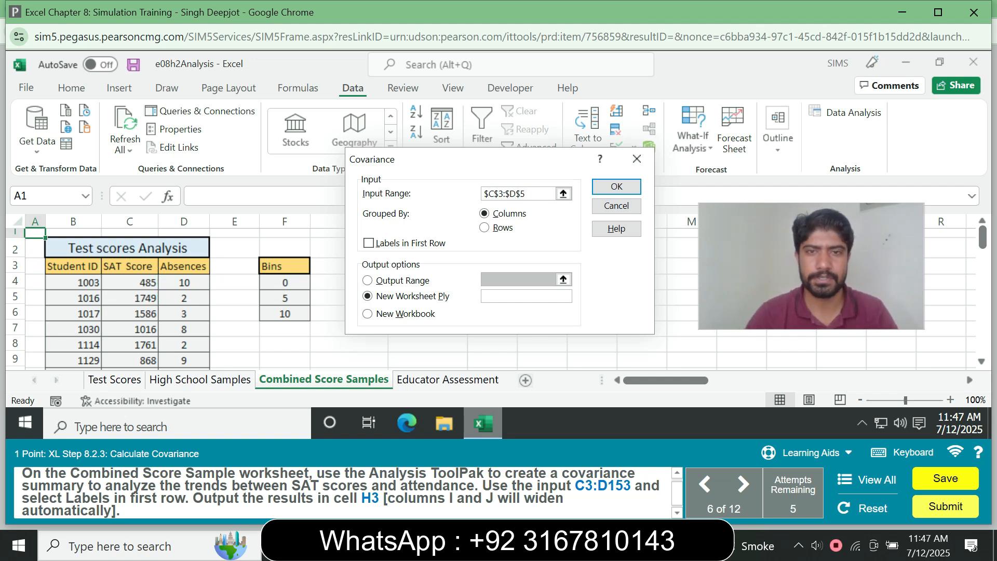
{"action": "type", "text": "153"}
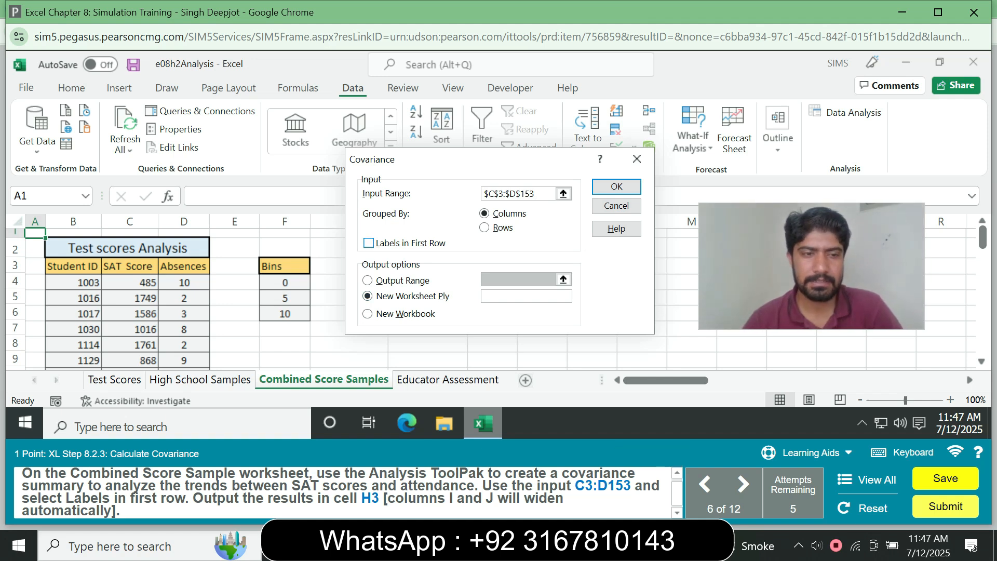
Step: Include labels in the first row, set the output range to cell H3 and run the covariance analysis
{"action": "key", "text": "alt+l"}
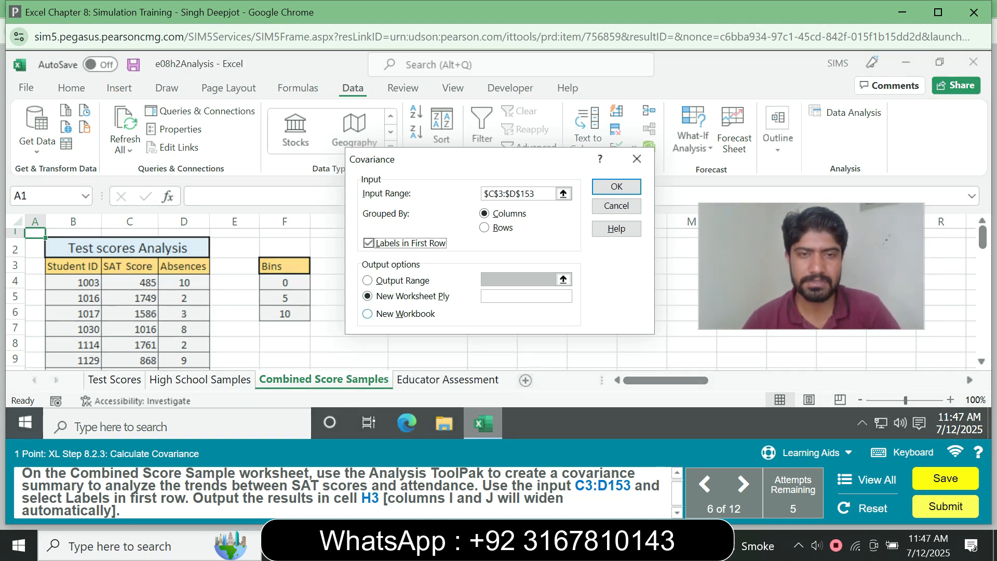
{"action": "key", "text": "alt+o"}
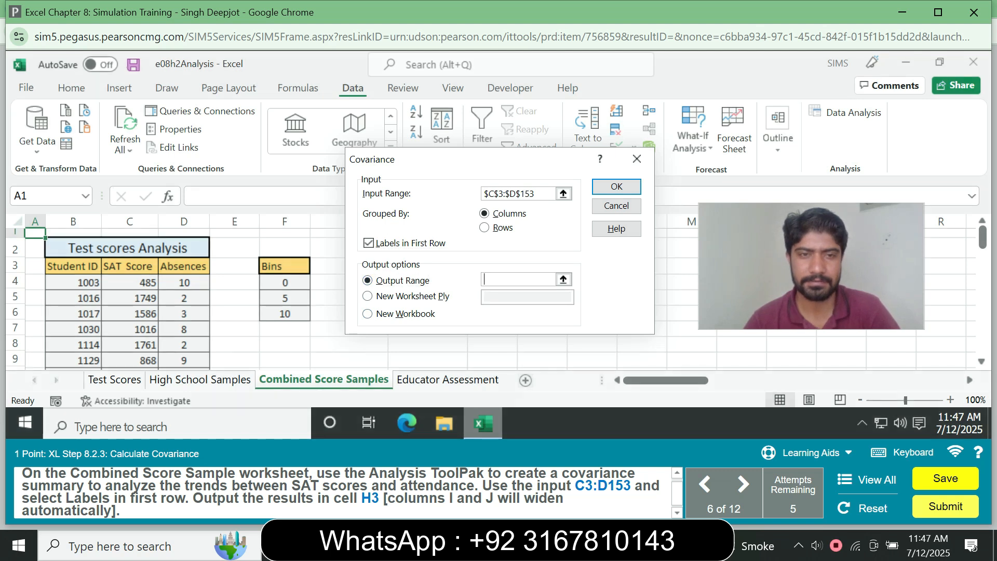
{"action": "left_click_drag", "start_coordinate": [468, 159], "coordinate": [634, 185]}
{"action": "left_click", "coordinate": [672, 305]}
{"action": "left_click", "coordinate": [427, 279]}
{"action": "left_click", "coordinate": [427, 266]}
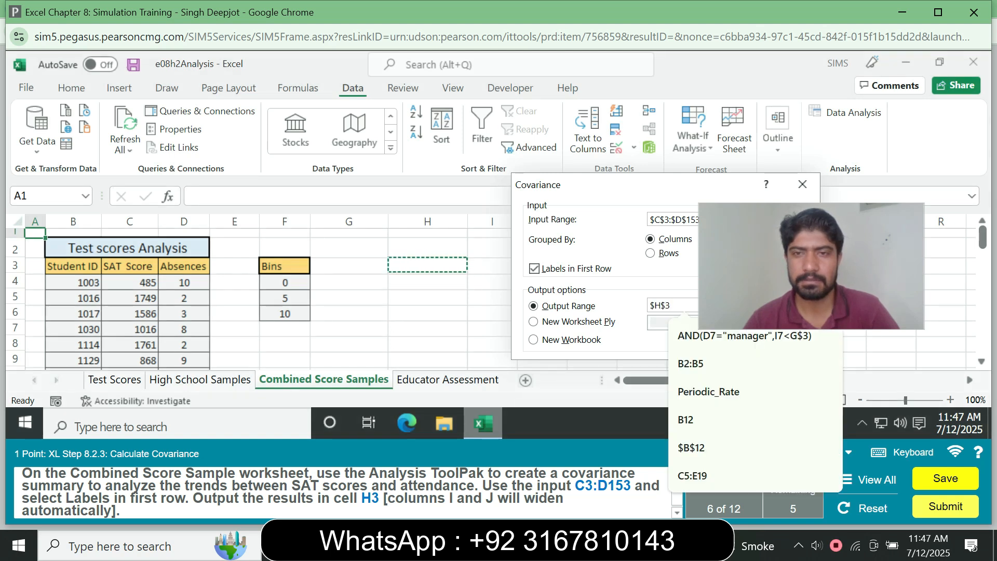
{"action": "left_click_drag", "start_coordinate": [618, 184], "coordinate": [438, 182]}
{"action": "key", "text": "Return"}
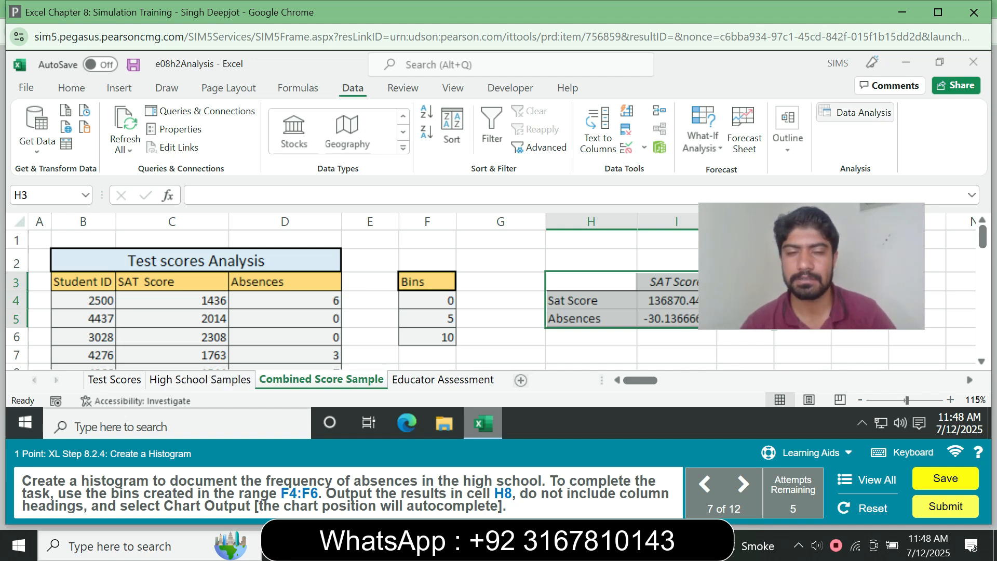
Step: Start a Histogram analysis of the absences with D4:D53 as the input range and F4:F6 as the bin range
{"action": "left_click", "coordinate": [862, 112]}
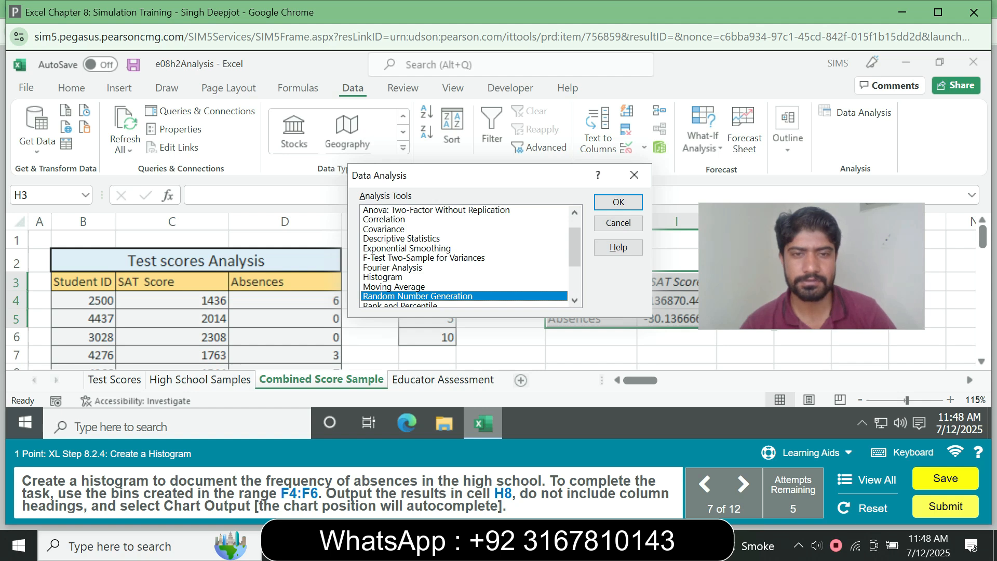
{"action": "key", "text": "Up"}
{"action": "key", "text": "Up"}
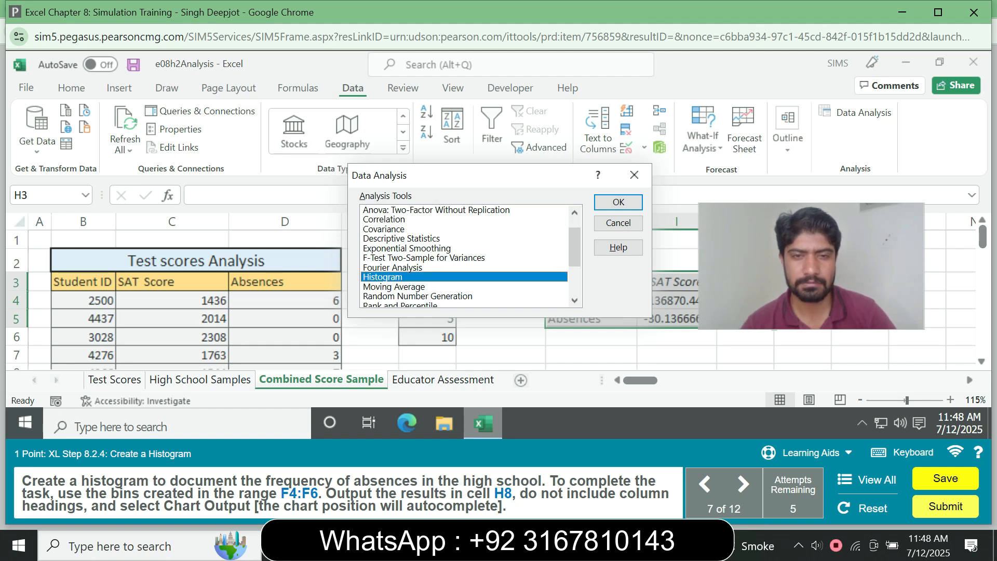
{"action": "key", "text": "Return"}
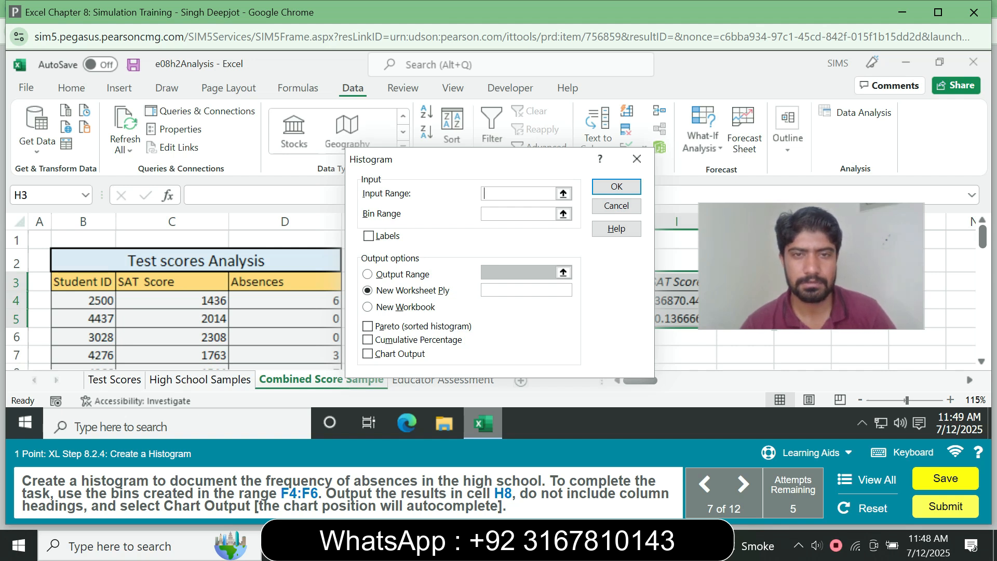
{"action": "left_click", "coordinate": [518, 194]}
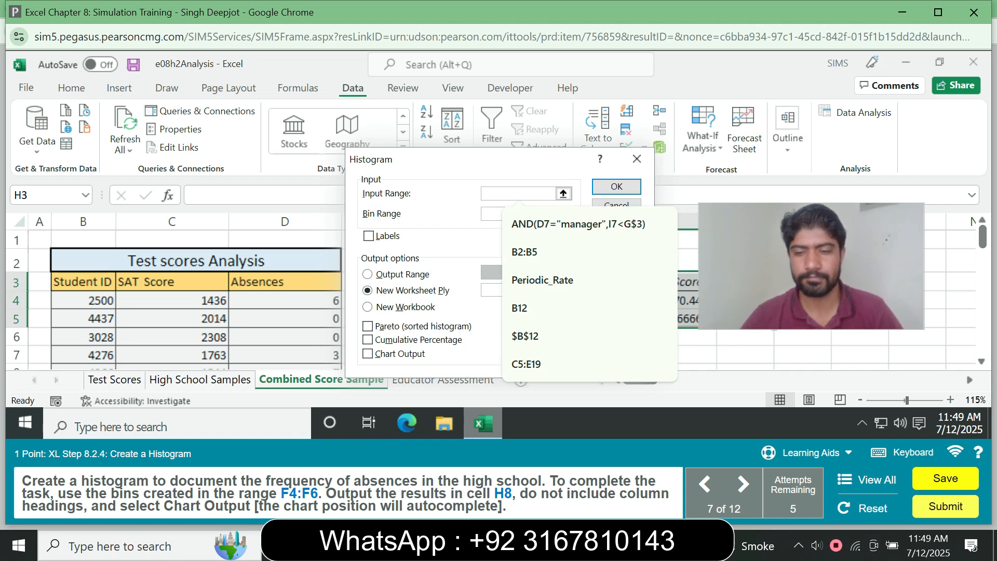
{"action": "key", "text": "Escape"}
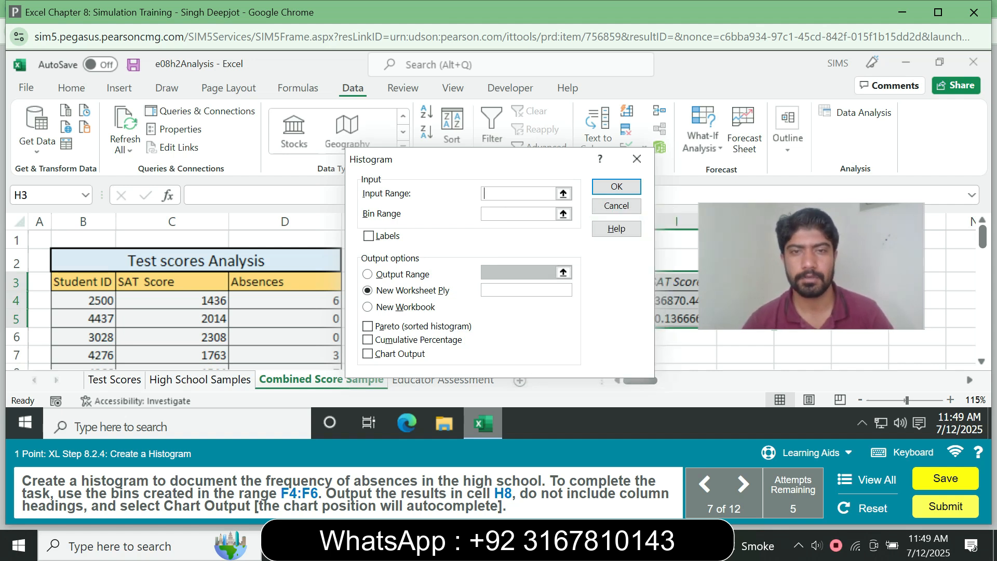
{"action": "type", "text": "D4:D53"}
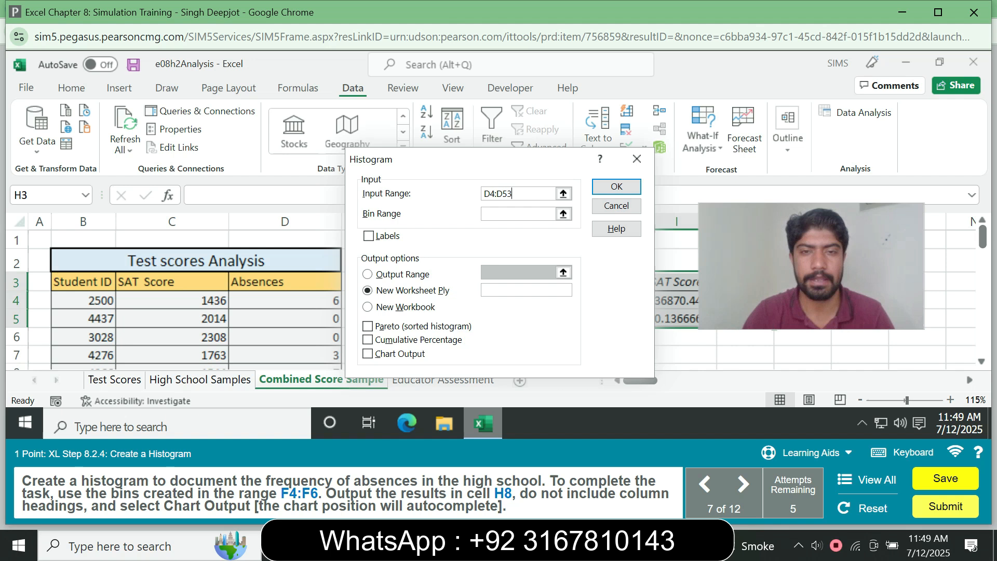
{"action": "left_click", "coordinate": [514, 214]}
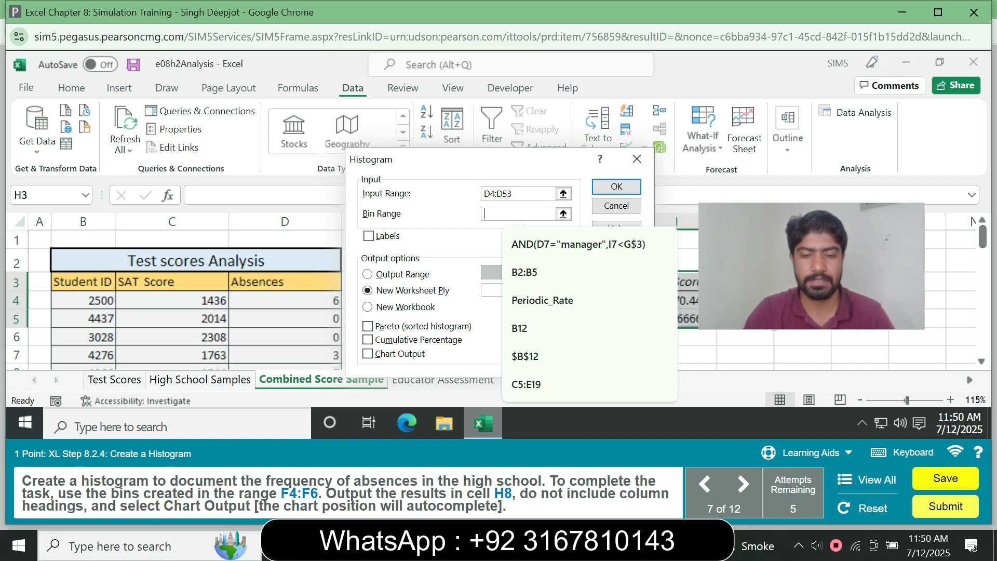
{"action": "type", "text": "F4:F6"}
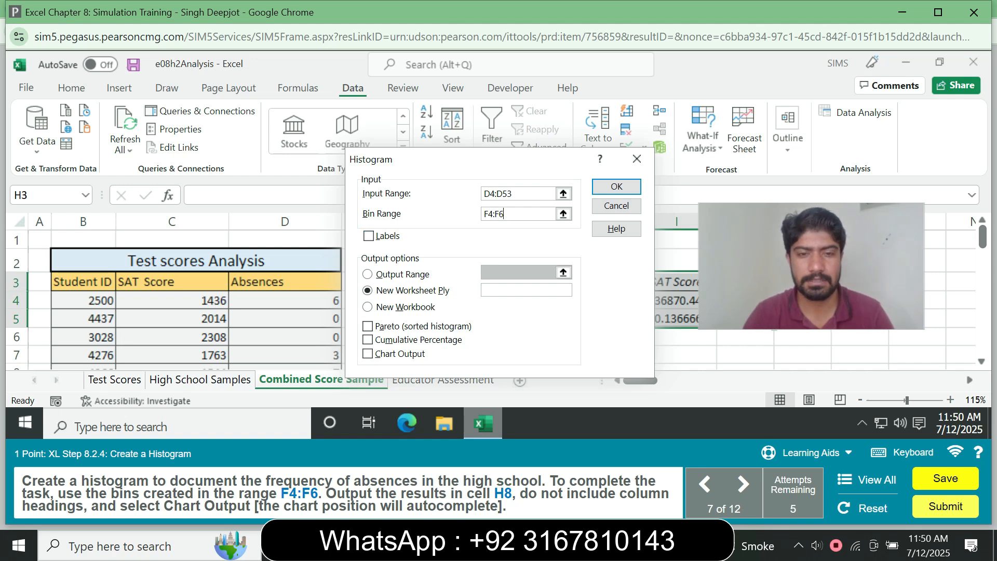
Step: Set the histogram's output range to cell H8 and enable chart output
{"action": "left_click", "coordinate": [368, 274]}
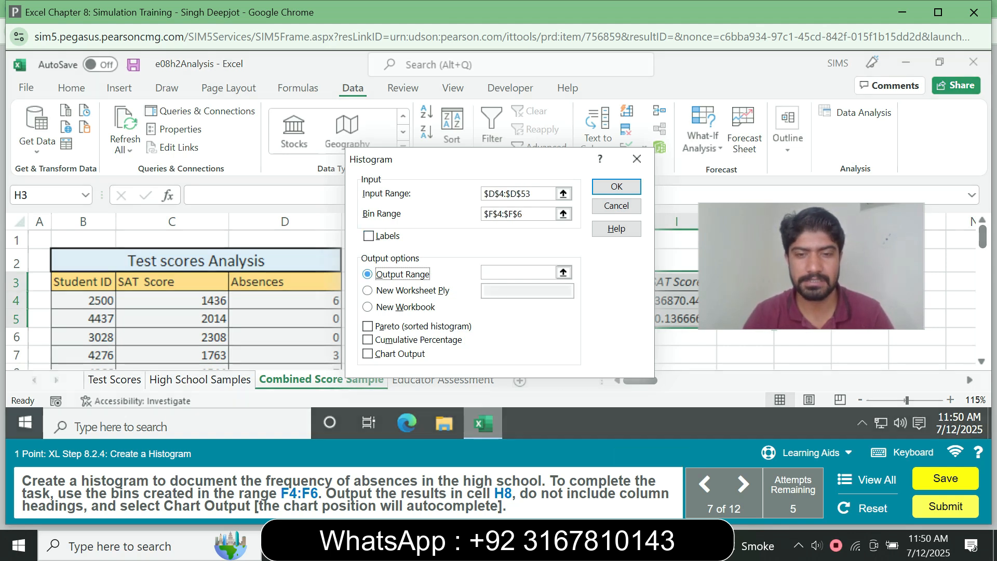
{"action": "left_click", "coordinate": [518, 273]}
{"action": "type", "text": "H8"}
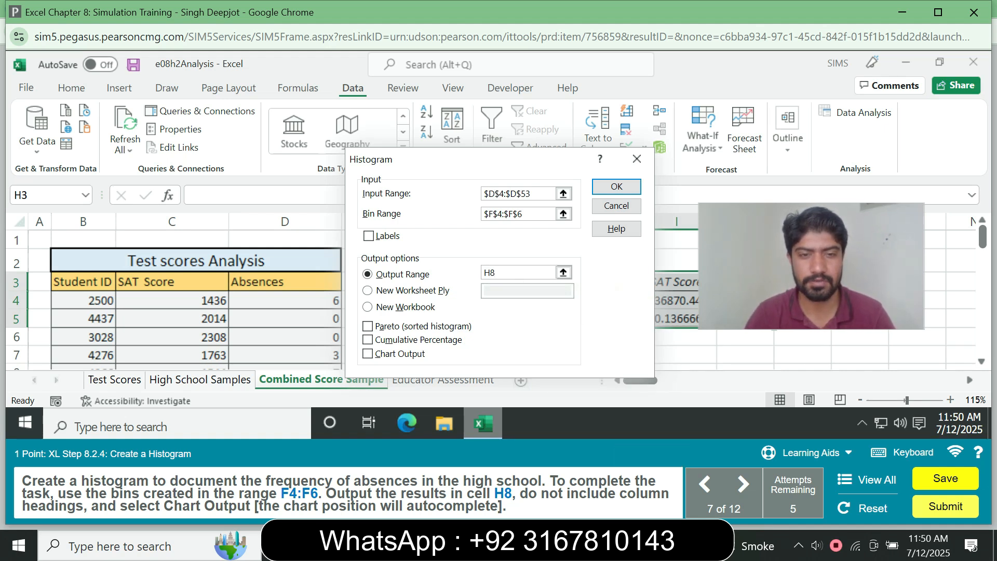
{"action": "left_click", "coordinate": [335, 358]}
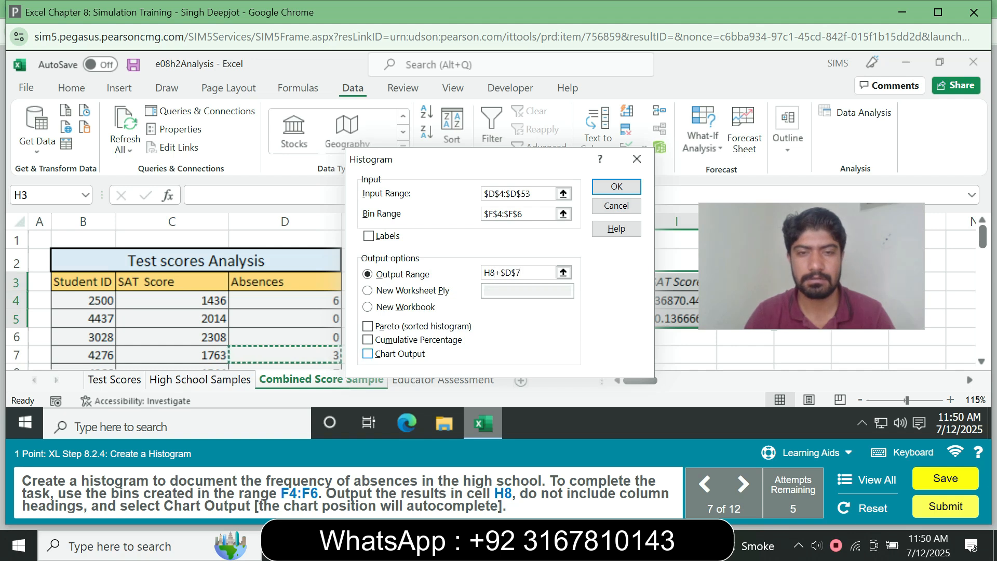
{"action": "key", "text": "BackSpace"}
{"action": "key", "text": "BackSpace"}
{"action": "key", "text": "BackSpace"}
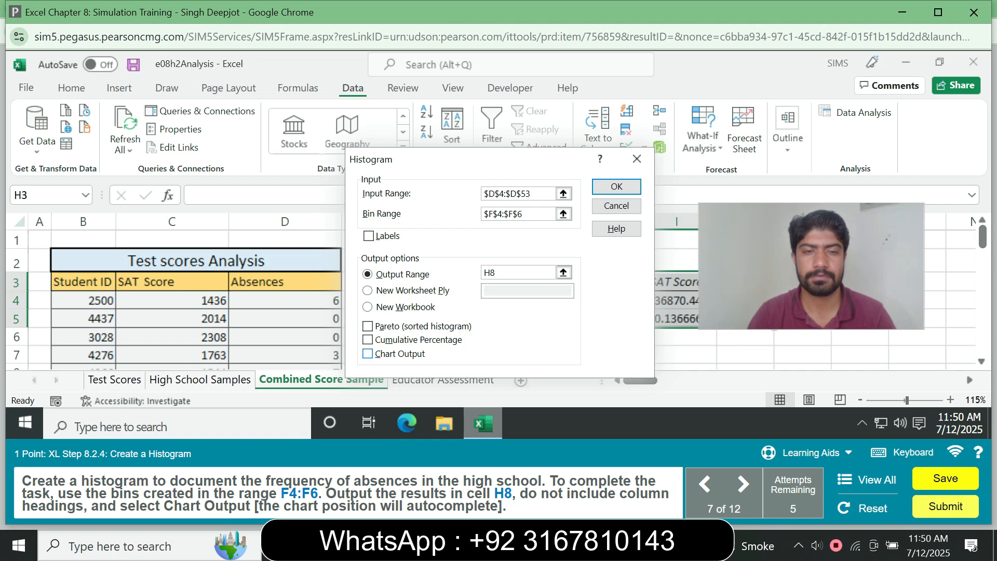
{"action": "left_click", "coordinate": [368, 354]}
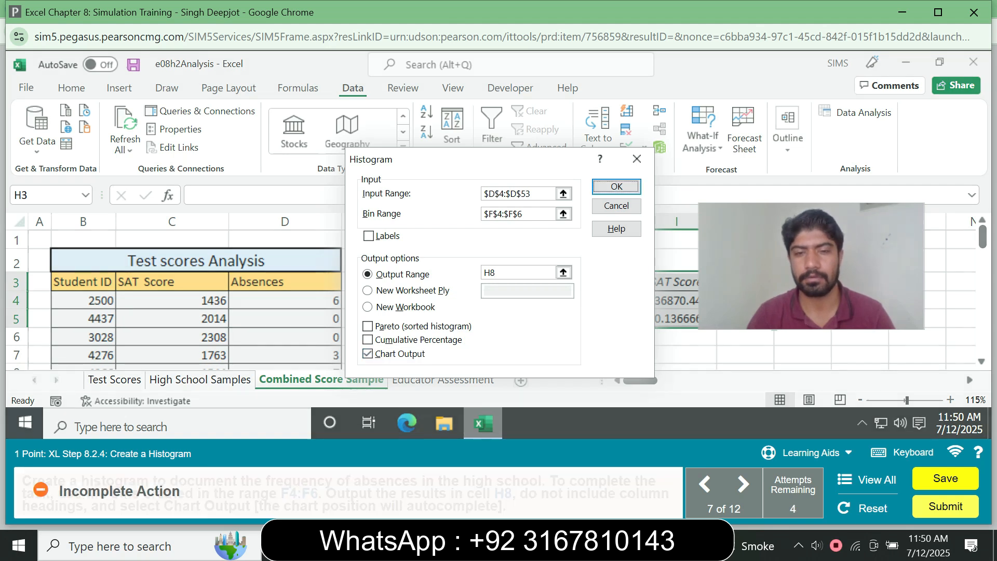
Step: Set the histogram's input range to D4:D153 and run it with labels turned off
{"action": "left_click", "coordinate": [369, 236]}
{"action": "left_click", "coordinate": [617, 186]}
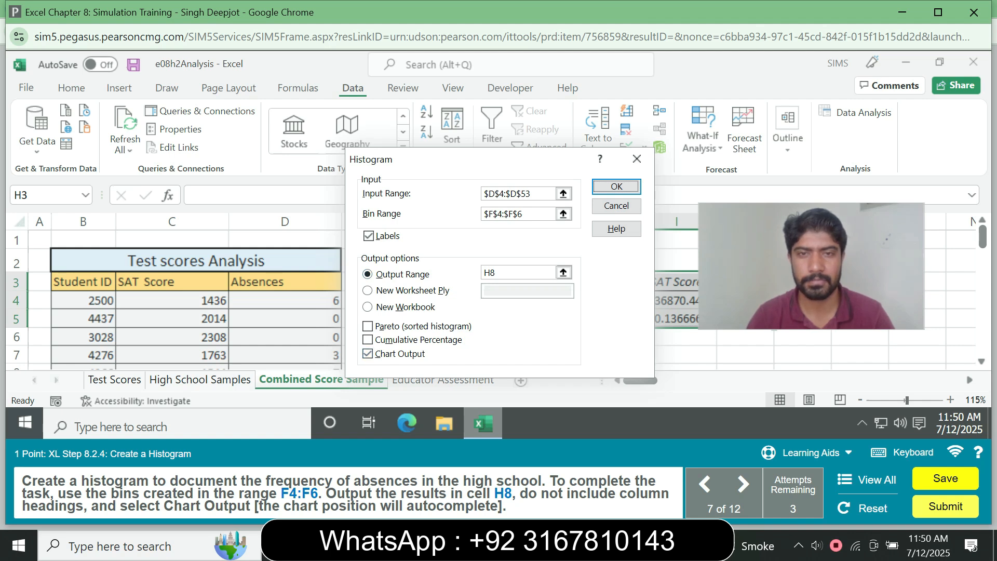
{"action": "left_click", "coordinate": [523, 193]}
{"action": "type", "text": "1"}
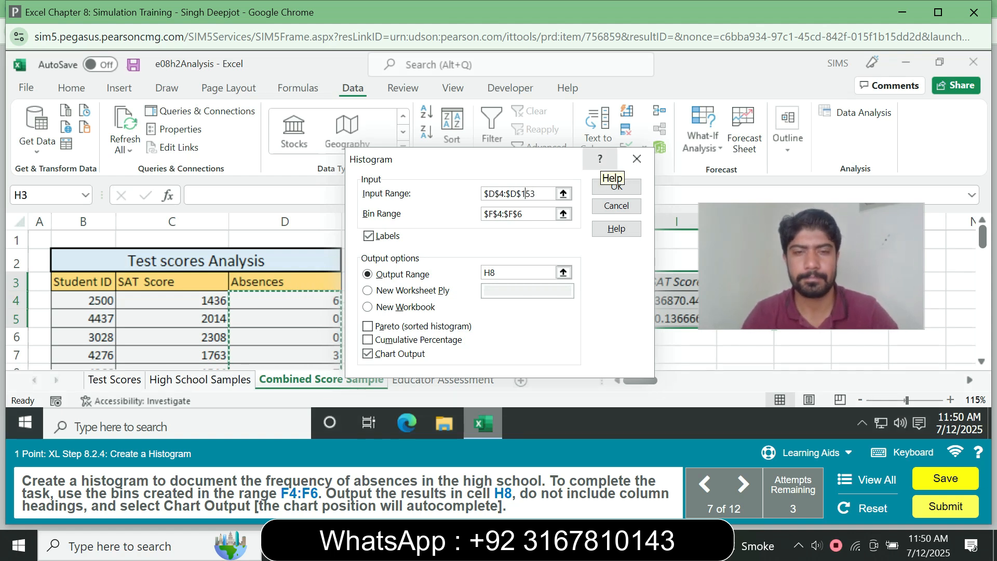
{"action": "left_click", "coordinate": [617, 186]}
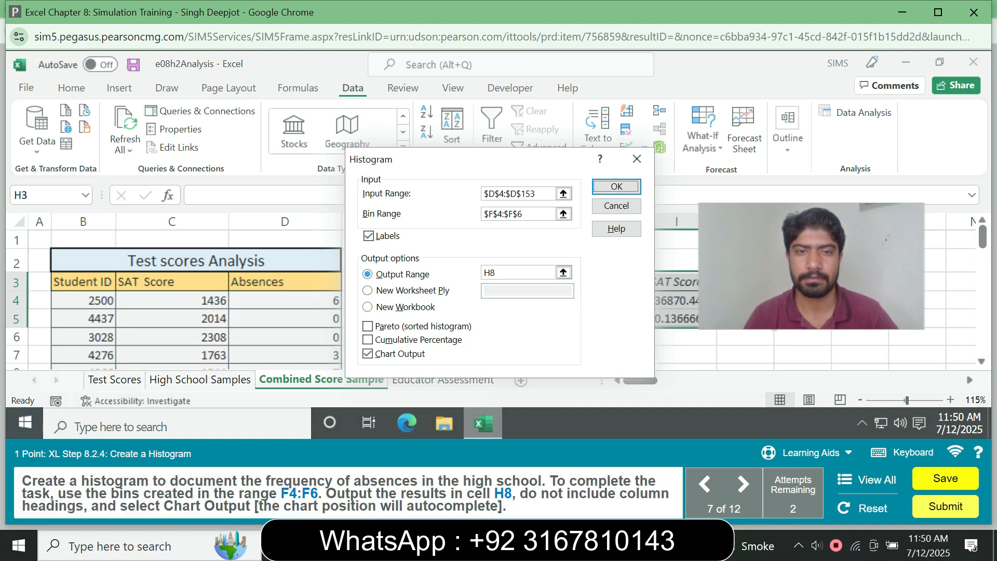
{"action": "left_click", "coordinate": [368, 235]}
{"action": "left_click", "coordinate": [616, 186]}
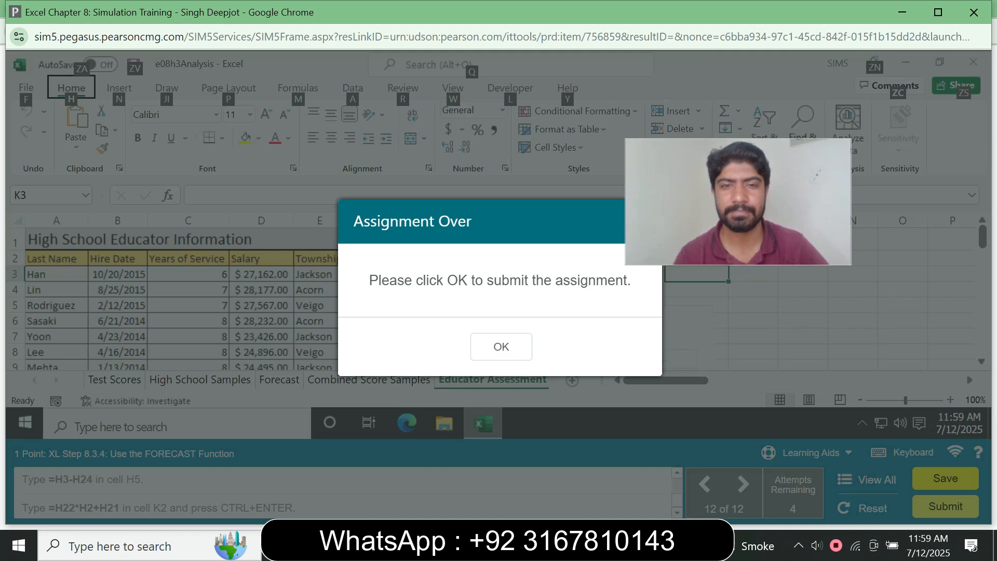
Step: Submit the simulation assignment and check the current score for Excel Chapter 8: Simulation Training in the MyLab IT homework summary
{"action": "left_click", "coordinate": [501, 347]}
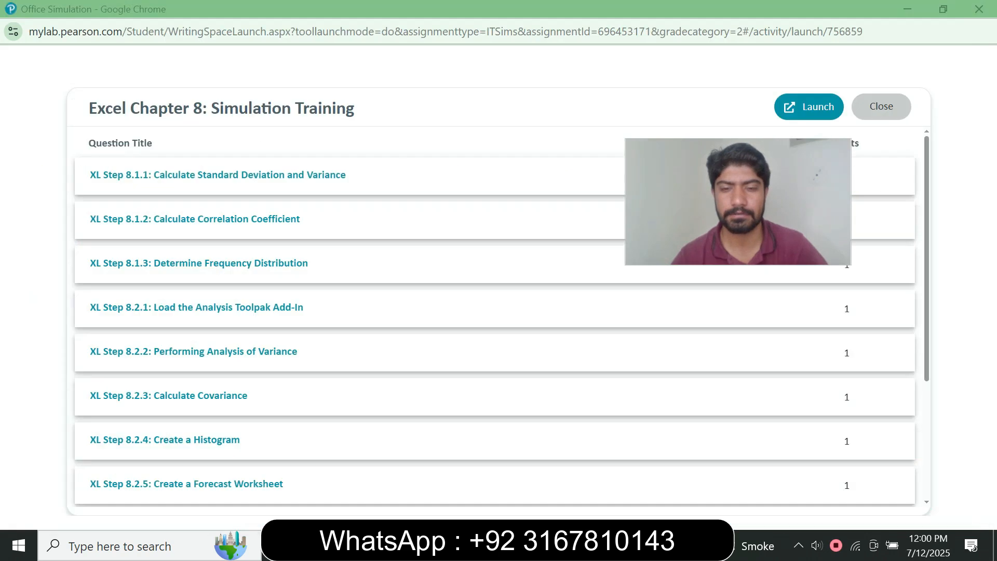
{"action": "mouse_move", "coordinate": [516, 546]}
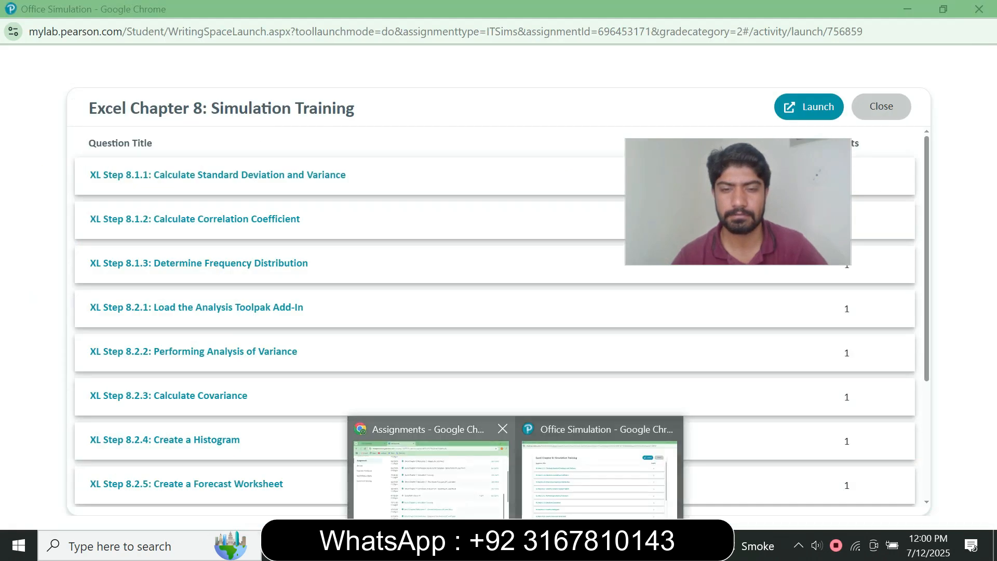
{"action": "left_click", "coordinate": [431, 472]}
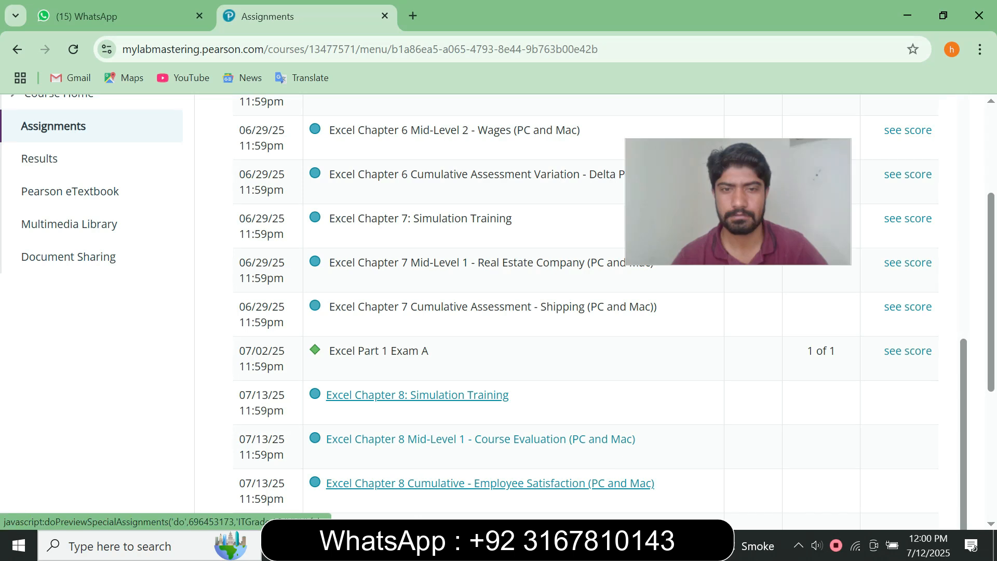
{"action": "scroll", "coordinate": [499, 311], "scroll_direction": "up", "scroll_amount": 3}
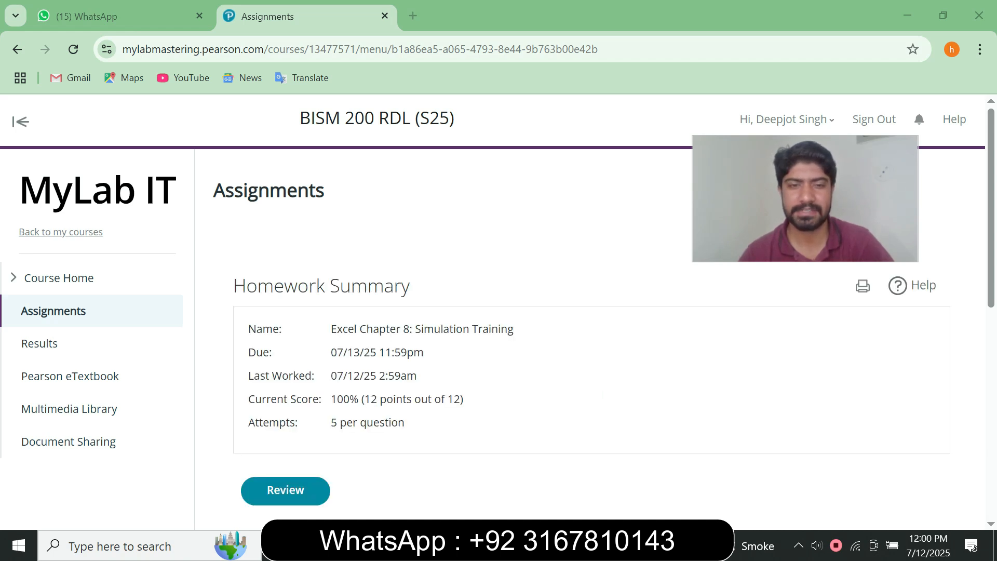
{"action": "left_click_drag", "start_coordinate": [331, 398], "coordinate": [464, 399]}
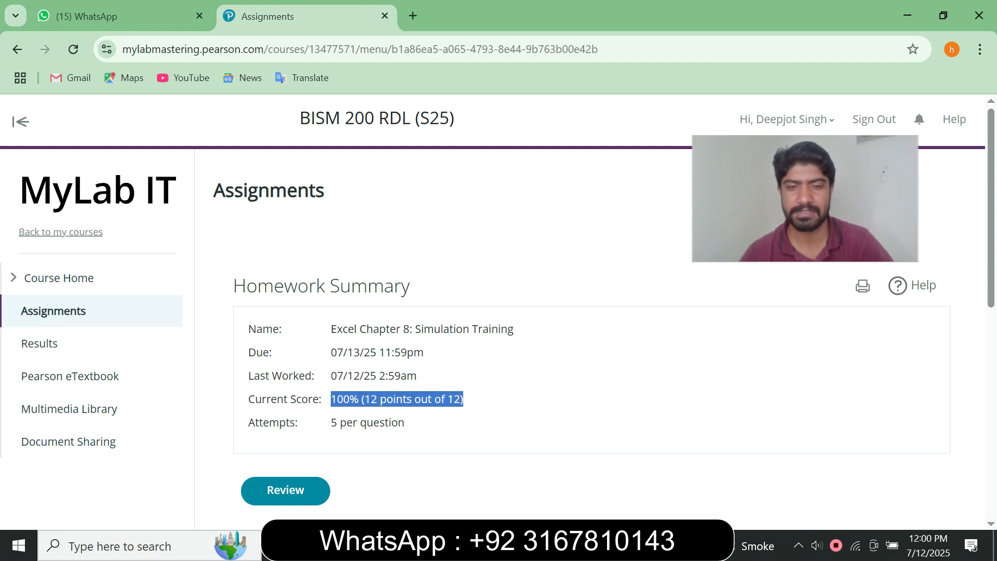